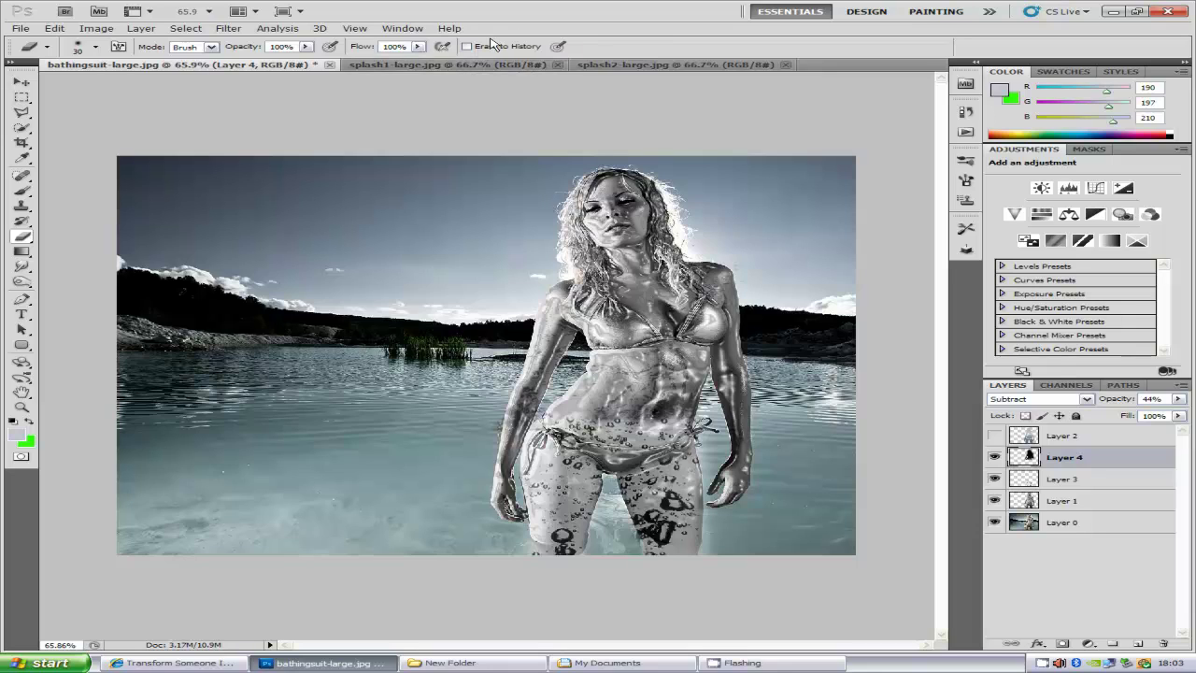
- Drag the selected bubble strip from splash1-large.jpg into bathingsuit-large.jpg
{"action": "left_click", "coordinate": [400, 64]}
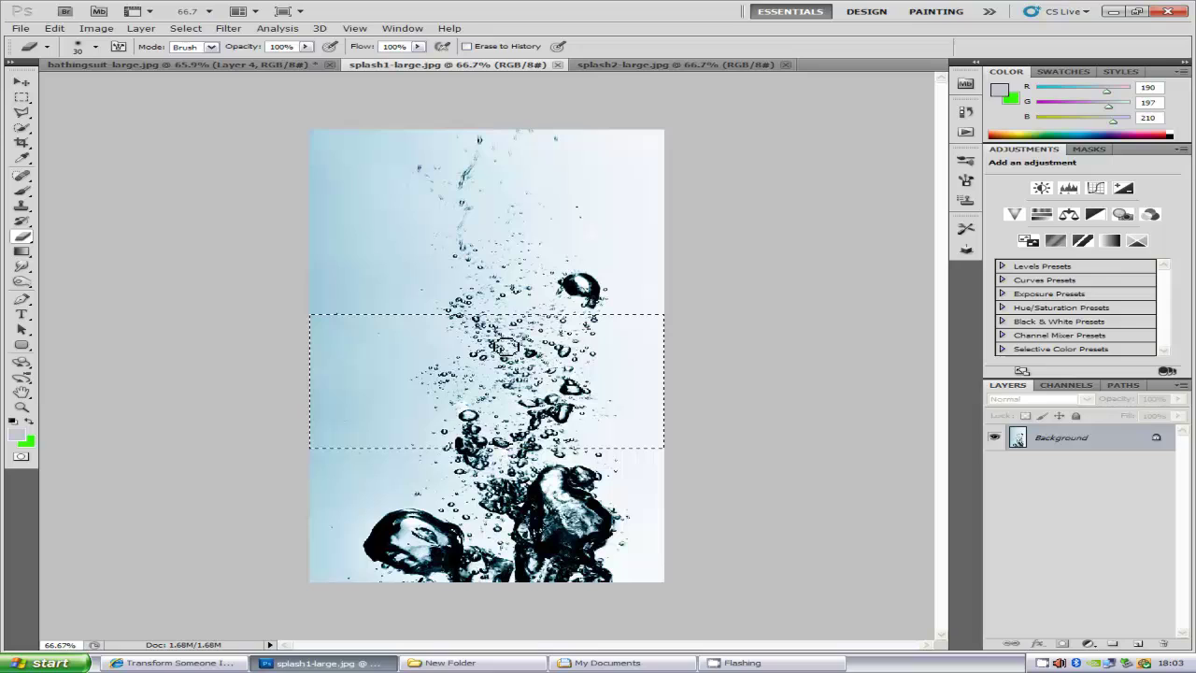
{"action": "left_click", "coordinate": [20, 83]}
{"action": "left_click_drag", "start_coordinate": [586, 370], "coordinate": [725, 237]}
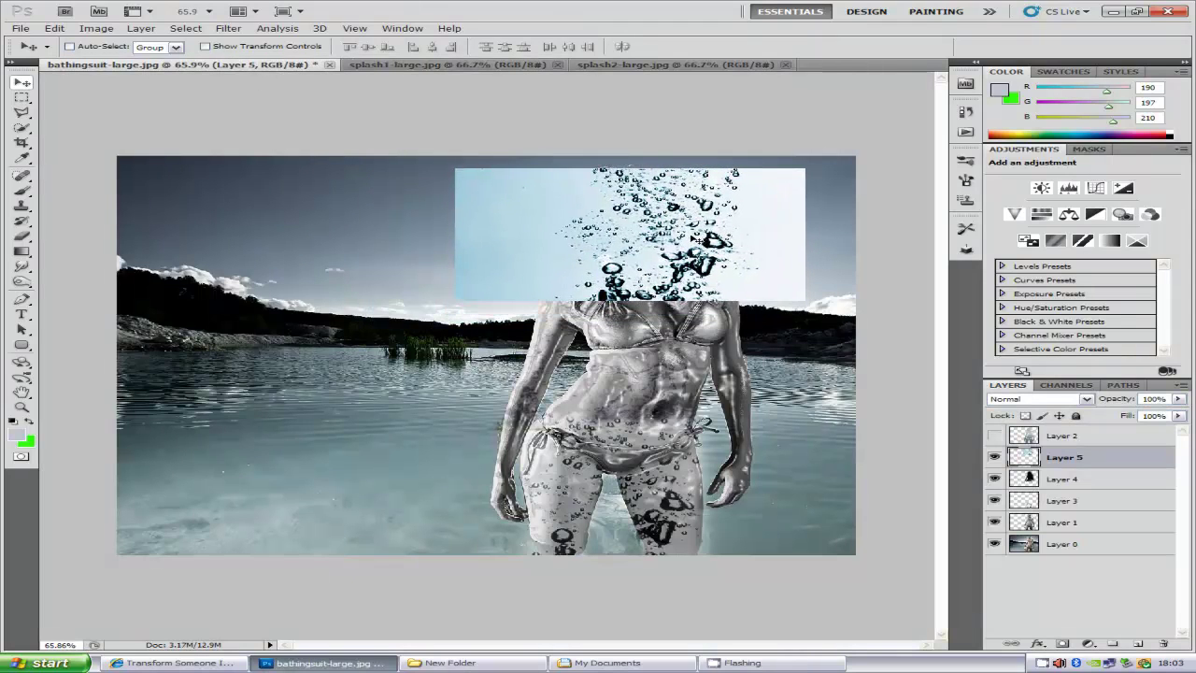
- Set the new Layer 5 to 47% opacity and shift it slightly left over her head
{"action": "left_click", "coordinate": [1178, 398]}
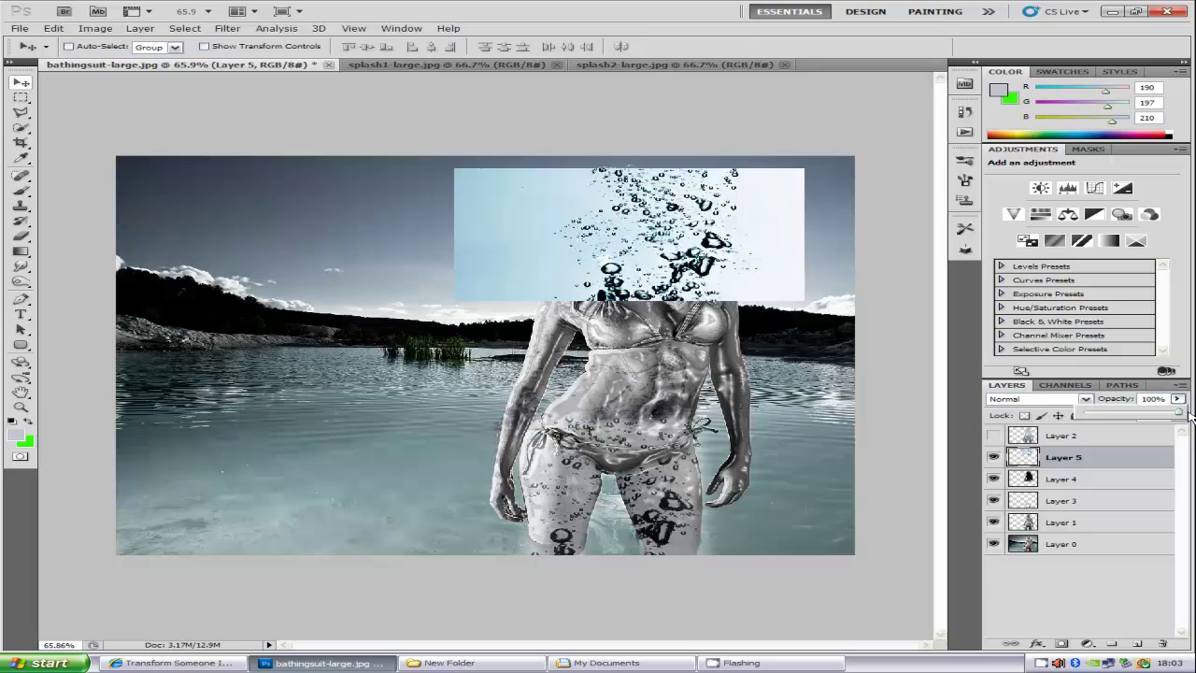
{"action": "left_click_drag", "start_coordinate": [1183, 417], "coordinate": [1129, 416]}
{"action": "mouse_move", "coordinate": [717, 269]}
{"action": "left_mouse_down"}
{"action": "mouse_move", "coordinate": [668, 267]}
{"action": "mouse_move", "coordinate": [704, 264]}
{"action": "left_mouse_up"}
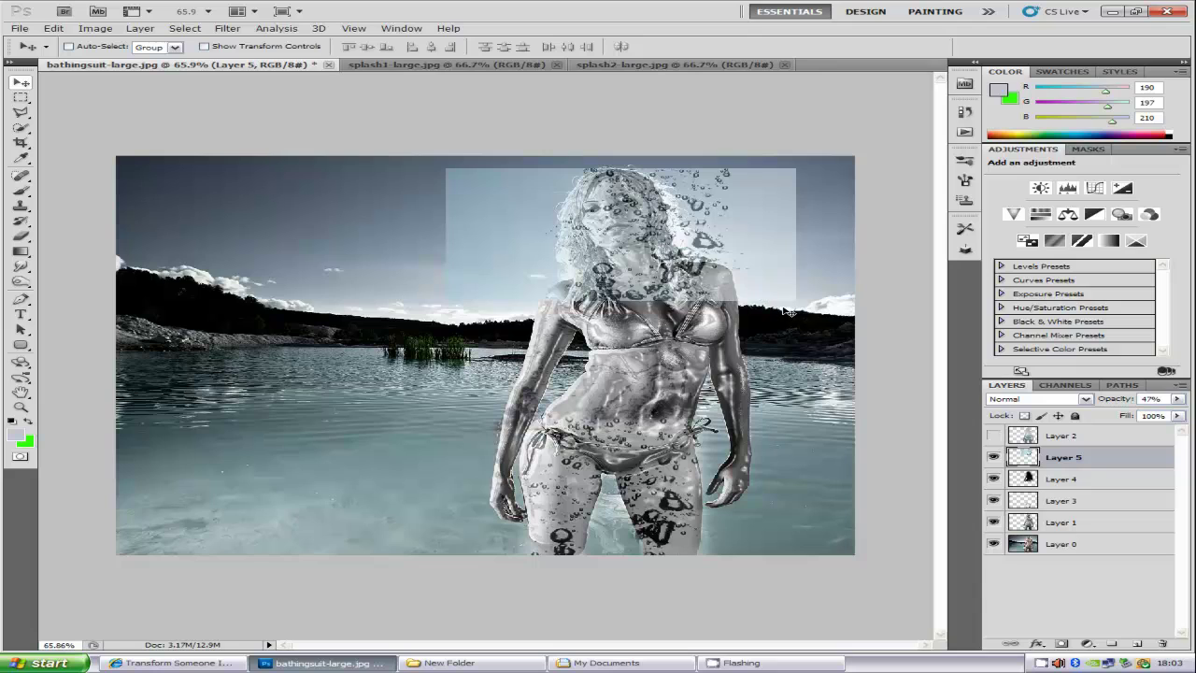
- Free-transform the bubble strip to 136.59% height, tilt it 5.41° clockwise and shift it right
{"action": "key", "text": "ctrl+t"}
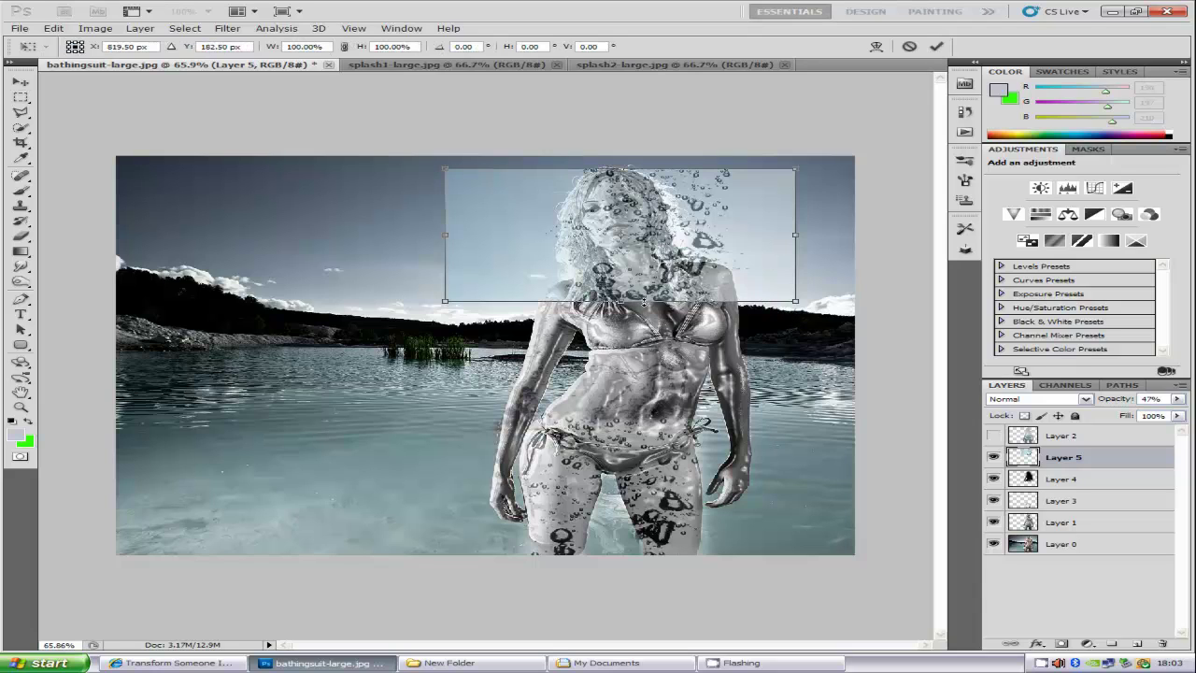
{"action": "left_click_drag", "start_coordinate": [617, 299], "coordinate": [632, 350]}
{"action": "left_click_drag", "start_coordinate": [760, 311], "coordinate": [764, 310]}
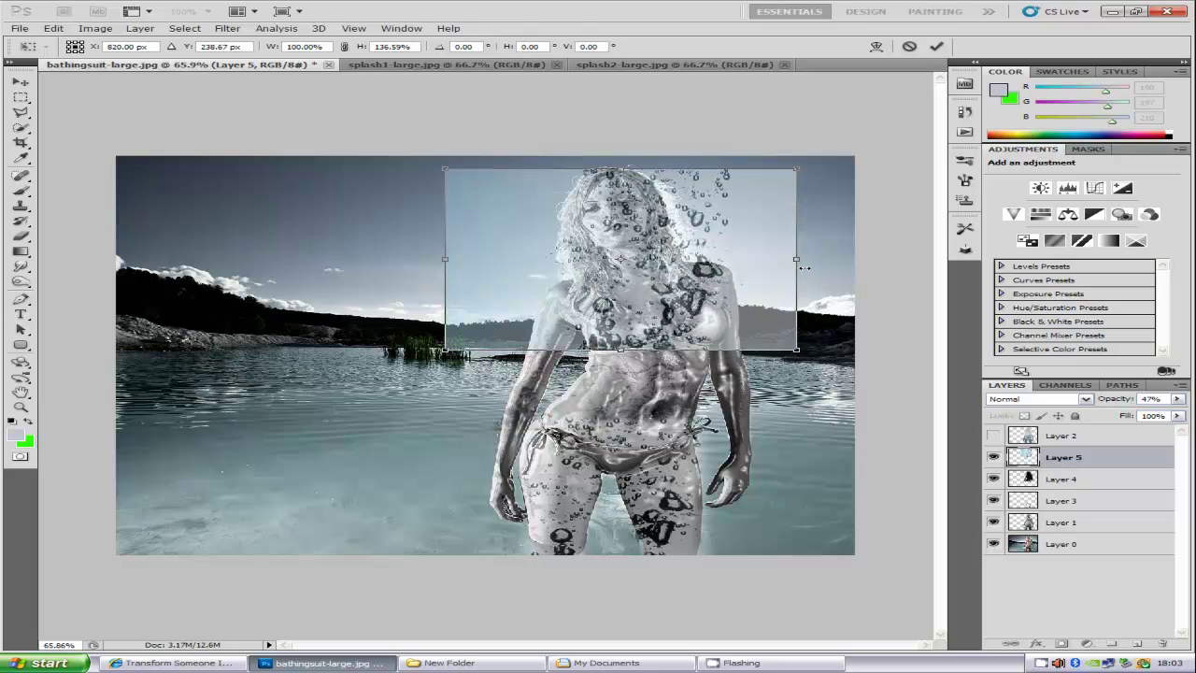
{"action": "left_click_drag", "start_coordinate": [807, 260], "coordinate": [807, 273]}
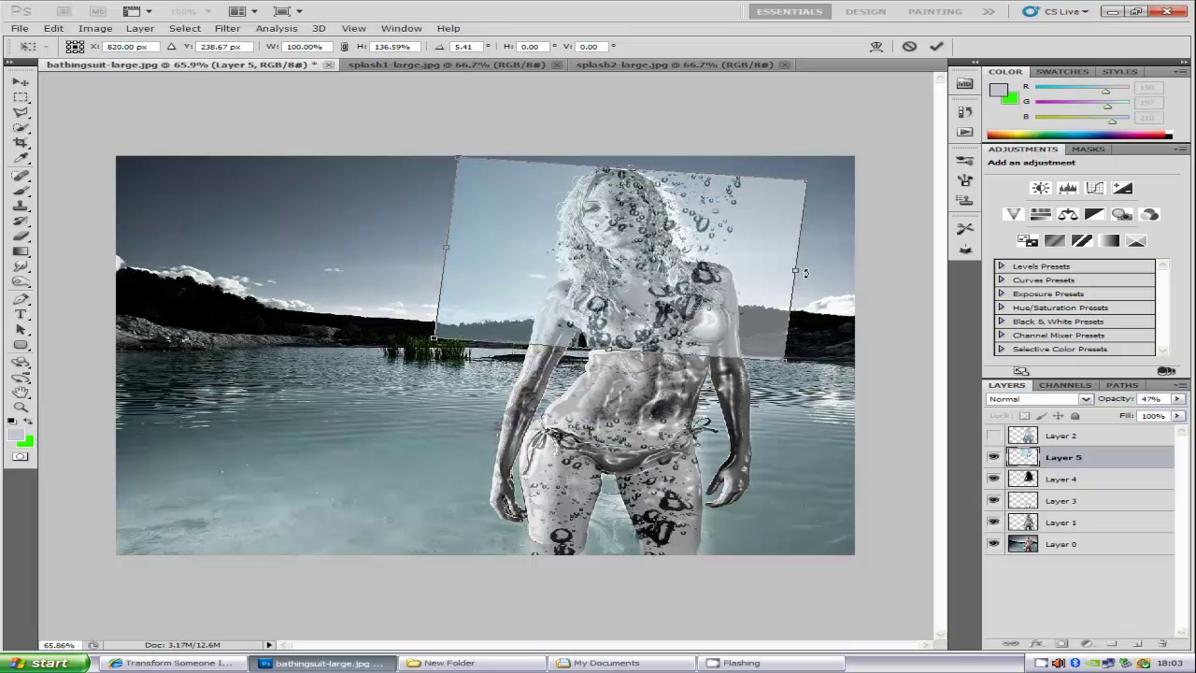
{"action": "left_click_drag", "start_coordinate": [693, 266], "coordinate": [697, 262]}
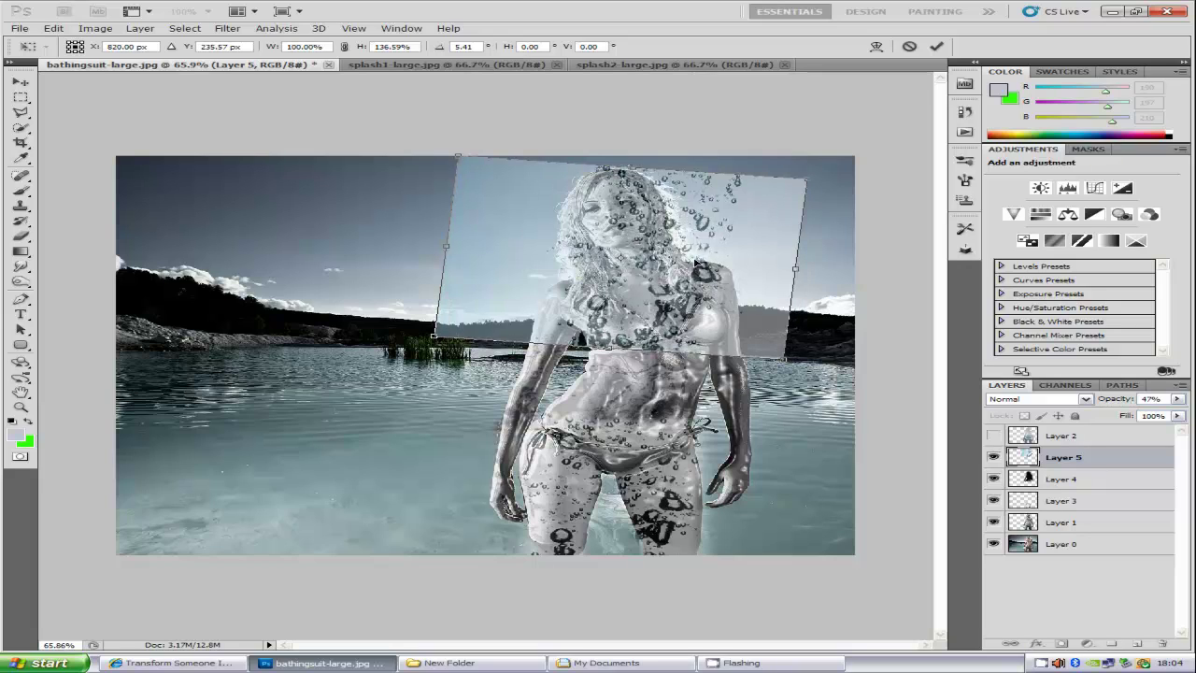
- Commit the transform and erase the overlay's top-left edge beside her hair, enlarging the brush to 100
{"action": "left_click", "coordinate": [937, 47]}
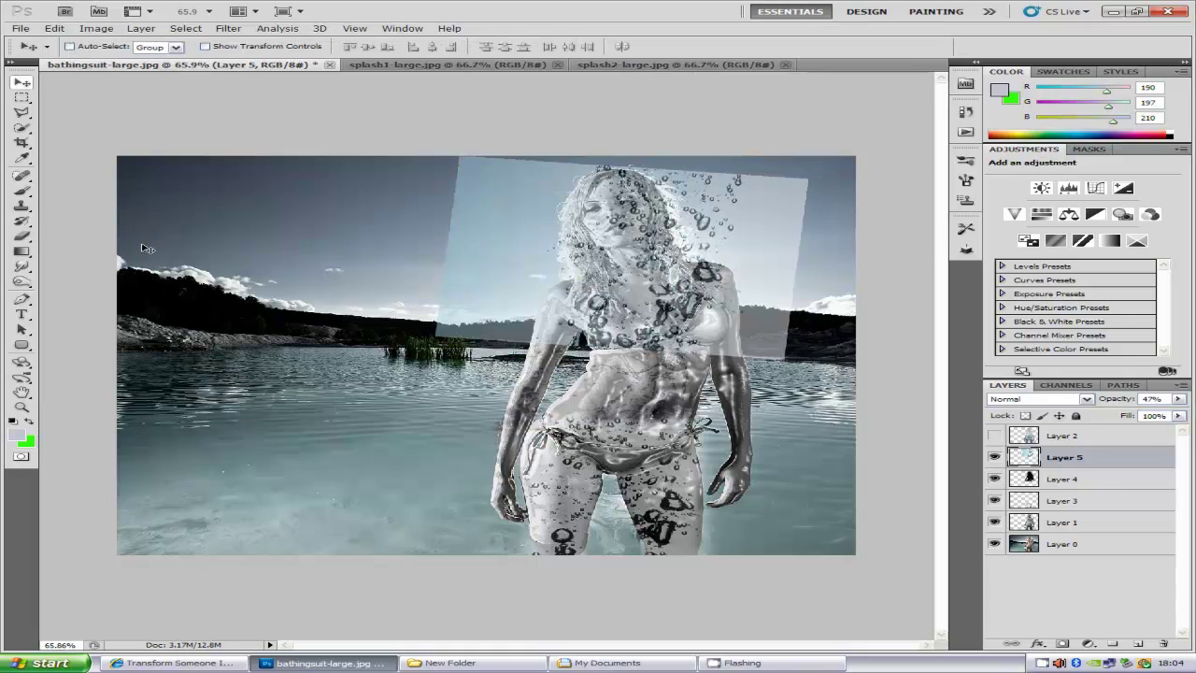
{"action": "left_click", "coordinate": [21, 236]}
{"action": "mouse_move", "coordinate": [465, 153]}
{"action": "left_mouse_down"}
{"action": "mouse_move", "coordinate": [444, 201]}
{"action": "mouse_move", "coordinate": [456, 202]}
{"action": "mouse_move", "coordinate": [478, 153]}
{"action": "mouse_move", "coordinate": [467, 188]}
{"action": "mouse_move", "coordinate": [487, 168]}
{"action": "mouse_move", "coordinate": [469, 216]}
{"action": "mouse_move", "coordinate": [464, 196]}
{"action": "mouse_move", "coordinate": [496, 173]}
{"action": "mouse_move", "coordinate": [485, 153]}
{"action": "mouse_move", "coordinate": [444, 242]}
{"action": "mouse_move", "coordinate": [508, 146]}
{"action": "mouse_move", "coordinate": [509, 157]}
{"action": "mouse_move", "coordinate": [517, 125]}
{"action": "mouse_move", "coordinate": [482, 200]}
{"action": "mouse_move", "coordinate": [544, 124]}
{"action": "mouse_move", "coordinate": [511, 176]}
{"action": "mouse_move", "coordinate": [528, 182]}
{"action": "mouse_move", "coordinate": [555, 143]}
{"action": "mouse_move", "coordinate": [440, 314]}
{"action": "mouse_move", "coordinate": [454, 280]}
{"action": "mouse_move", "coordinate": [519, 329]}
{"action": "left_mouse_up"}
{"action": "key", "text": "bracketright"}
{"action": "key", "text": "bracketright"}
{"action": "key", "text": "bracketright"}
{"action": "key", "text": "bracketright"}
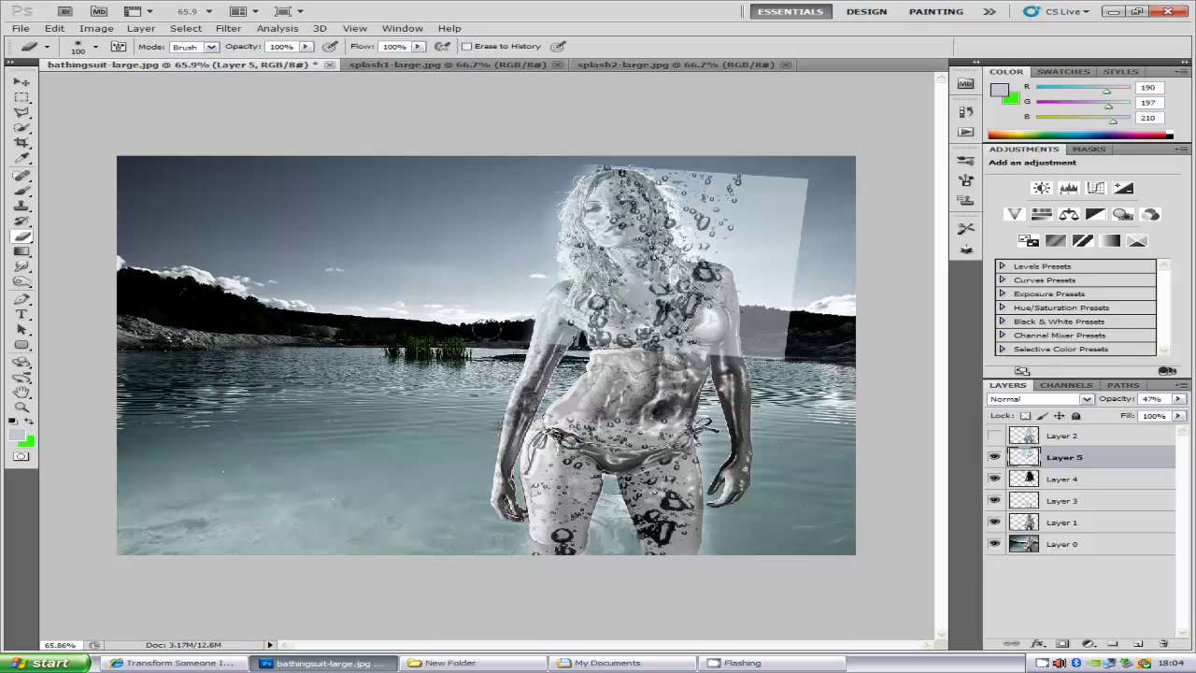
- Erase the overlay over the sky at top right, then clear bubbles along the bikini top with a 50 brush
{"action": "mouse_move", "coordinate": [738, 173]}
{"action": "left_mouse_down"}
{"action": "mouse_move", "coordinate": [794, 210]}
{"action": "mouse_move", "coordinate": [673, 182]}
{"action": "mouse_move", "coordinate": [616, 146]}
{"action": "left_mouse_up"}
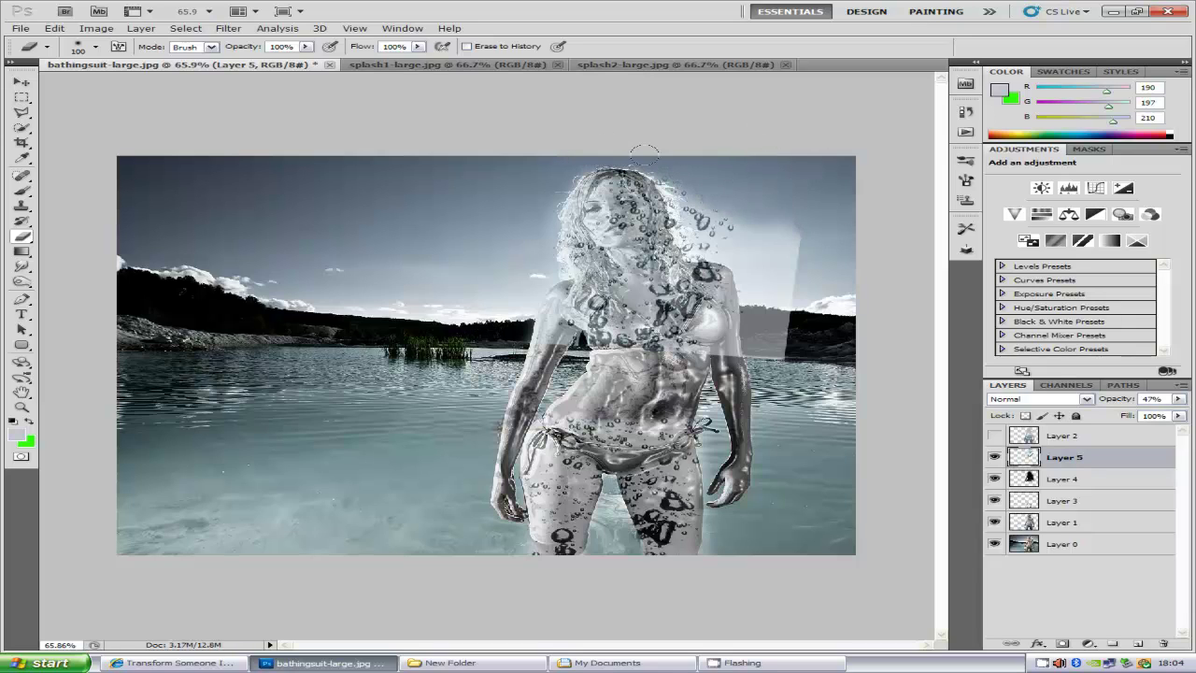
{"action": "mouse_move", "coordinate": [738, 190]}
{"action": "left_mouse_down"}
{"action": "mouse_move", "coordinate": [727, 216]}
{"action": "mouse_move", "coordinate": [702, 188]}
{"action": "mouse_move", "coordinate": [700, 221]}
{"action": "mouse_move", "coordinate": [691, 187]}
{"action": "mouse_move", "coordinate": [787, 257]}
{"action": "mouse_move", "coordinate": [771, 234]}
{"action": "mouse_move", "coordinate": [785, 259]}
{"action": "mouse_move", "coordinate": [779, 345]}
{"action": "mouse_move", "coordinate": [760, 331]}
{"action": "mouse_move", "coordinate": [761, 269]}
{"action": "mouse_move", "coordinate": [763, 323]}
{"action": "left_mouse_up"}
{"action": "left_click_drag", "start_coordinate": [704, 232], "coordinate": [707, 233]}
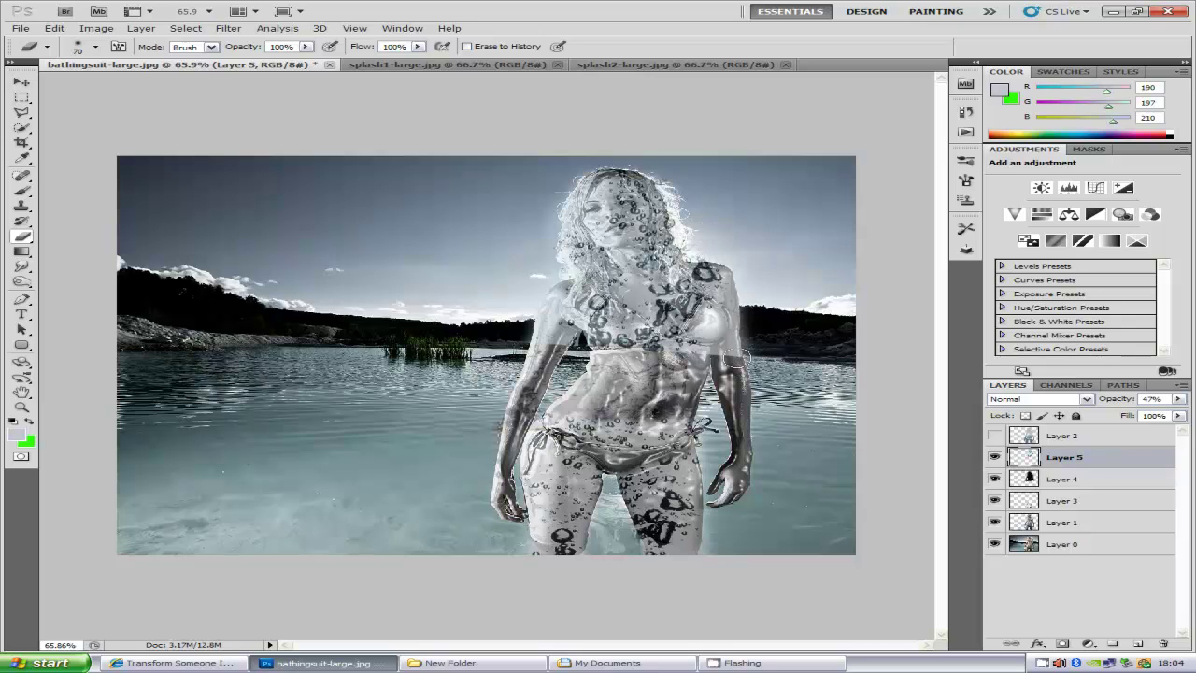
{"action": "key", "text": "bracketleft"}
{"action": "key", "text": "bracketleft"}
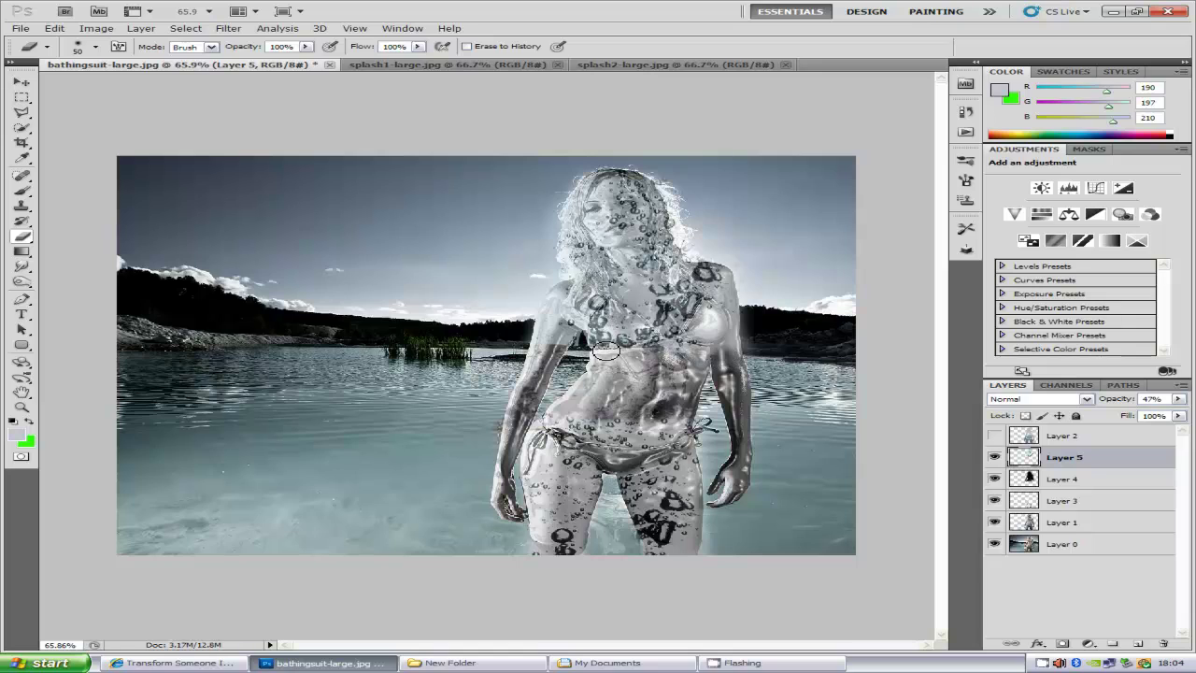
{"action": "mouse_move", "coordinate": [606, 351]}
{"action": "left_mouse_down"}
{"action": "mouse_move", "coordinate": [664, 355]}
{"action": "mouse_move", "coordinate": [693, 372]}
{"action": "left_mouse_up"}
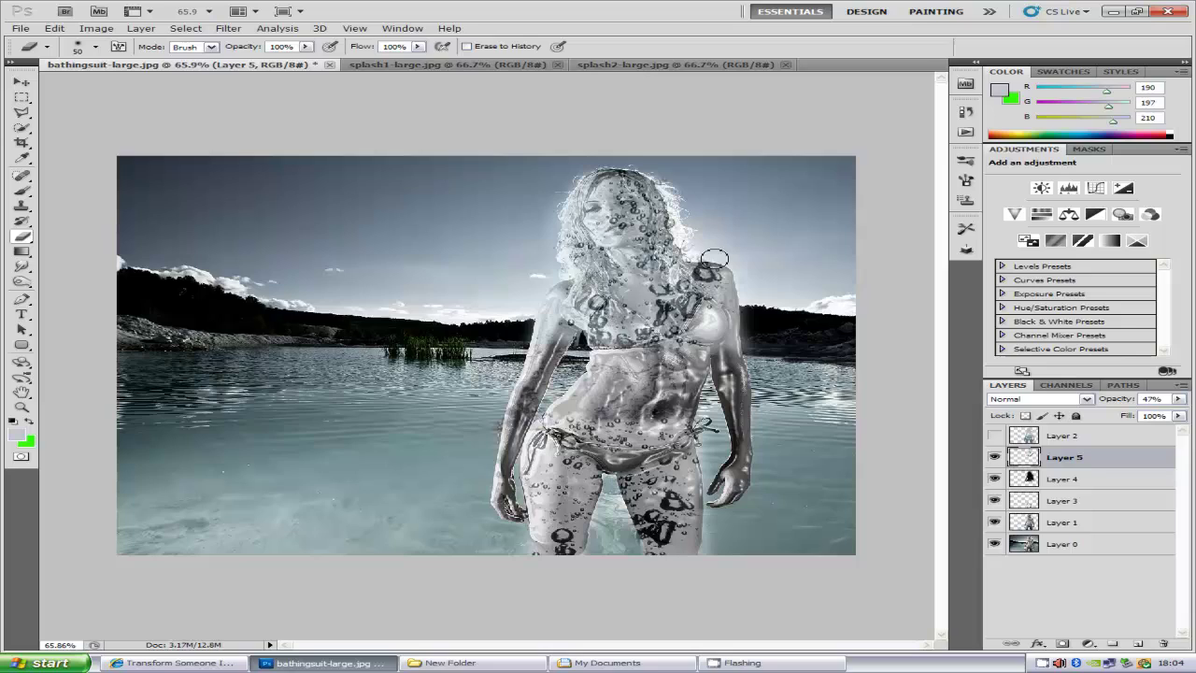
- Select Layer 5 and set its blend mode to Hard Light
{"action": "left_click", "coordinate": [1076, 503]}
{"action": "left_click", "coordinate": [1065, 439]}
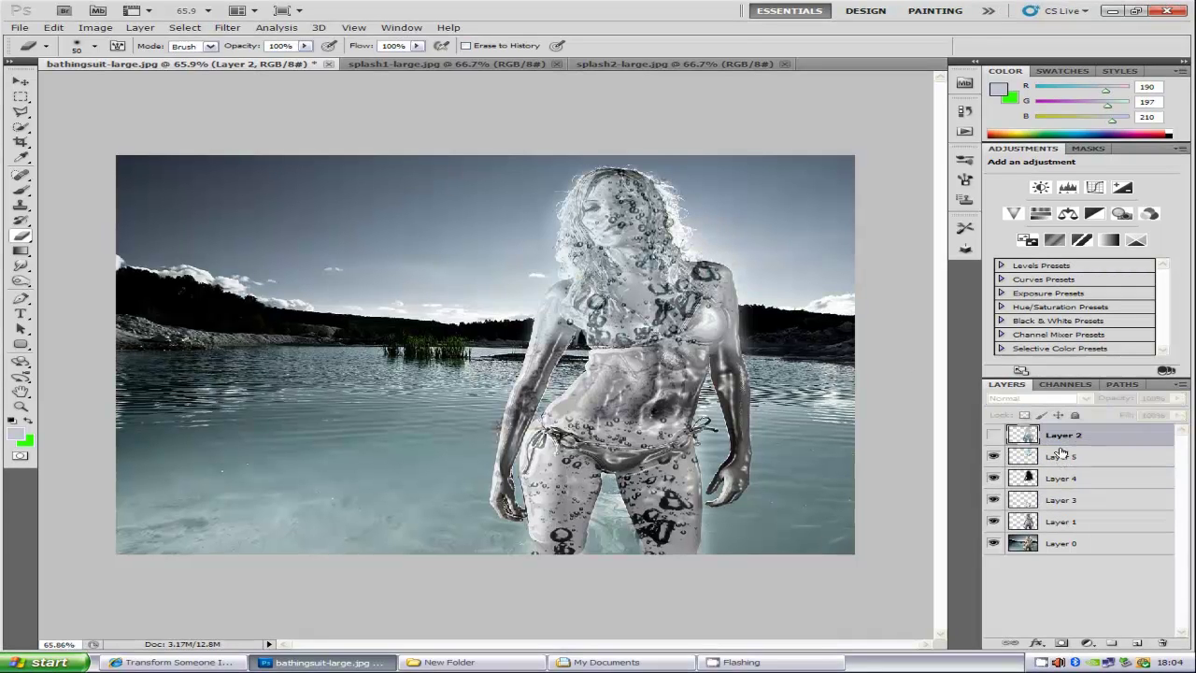
{"action": "left_click", "coordinate": [1058, 458]}
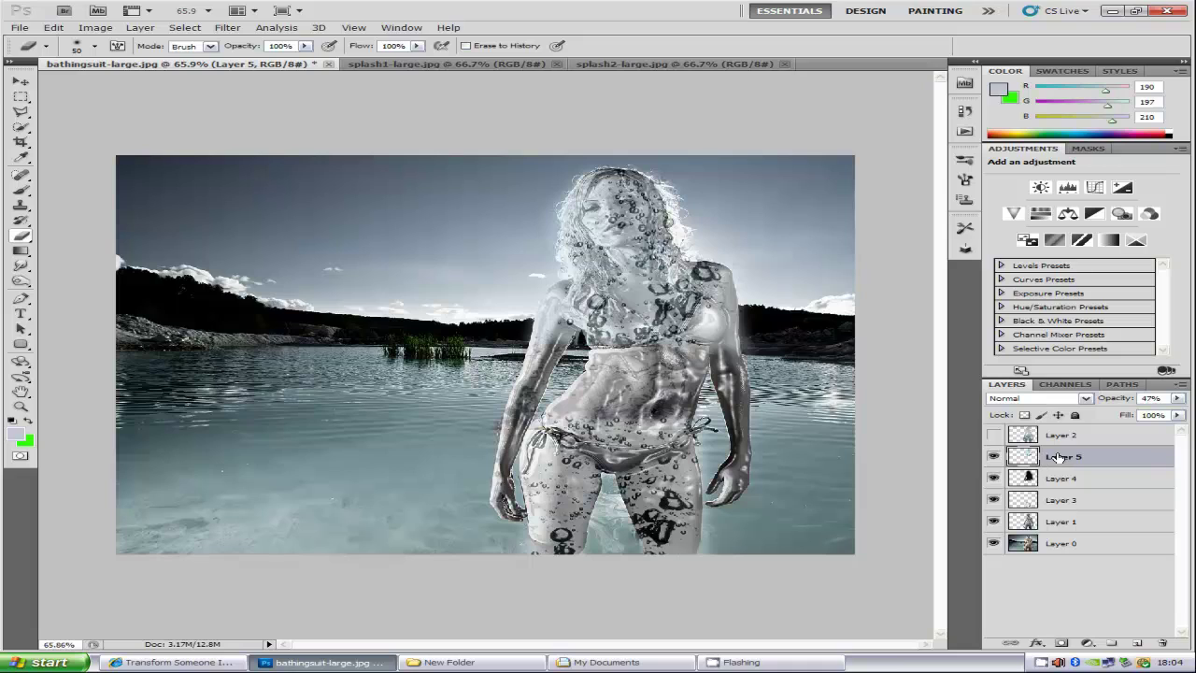
{"action": "left_click", "coordinate": [1084, 398]}
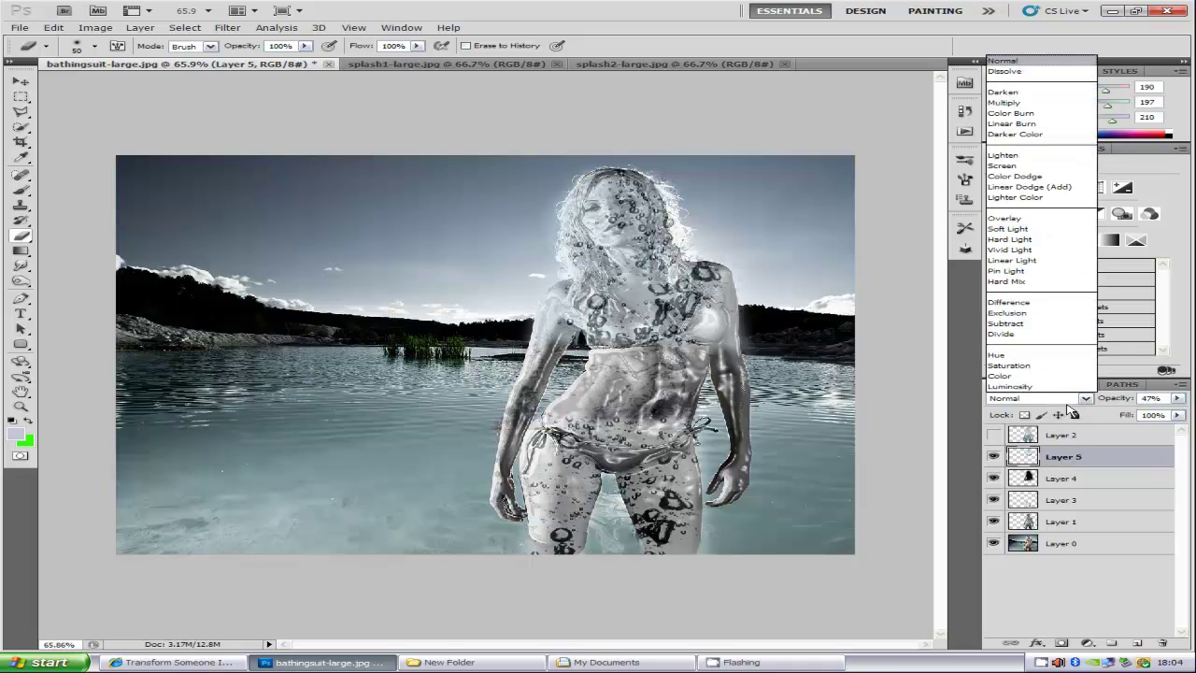
{"action": "left_click", "coordinate": [1052, 239]}
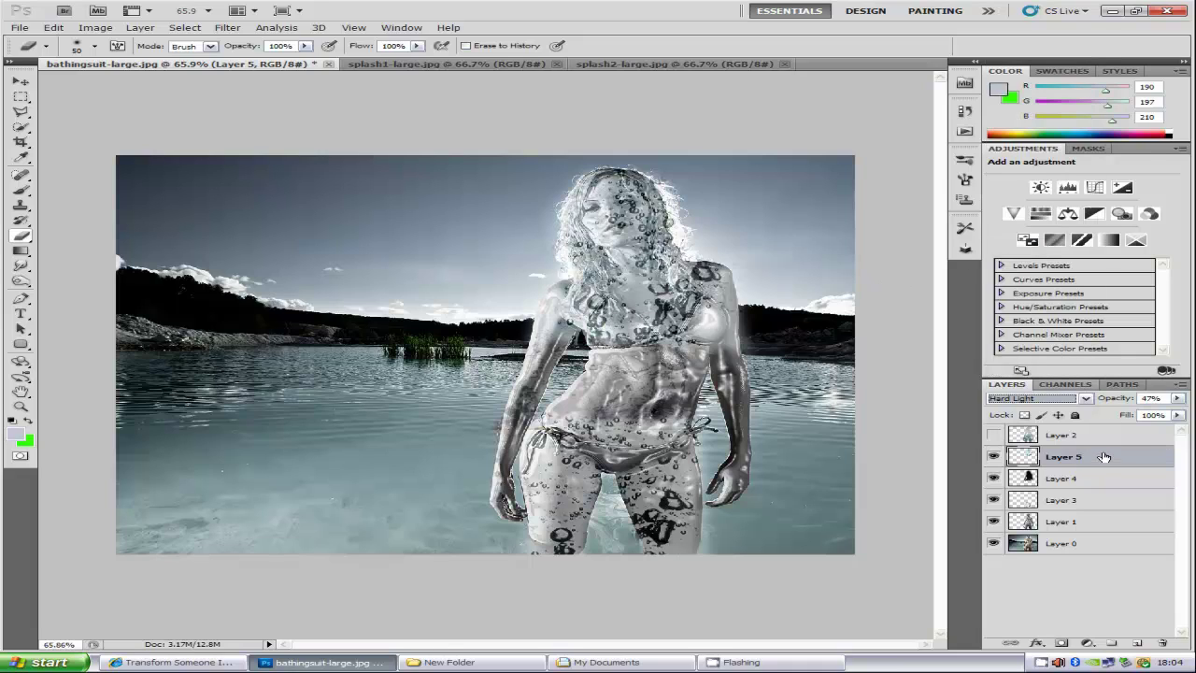
- Desaturate Layer 5 with Hue/Saturation at Saturation -79
{"action": "key", "text": "ctrl+u"}
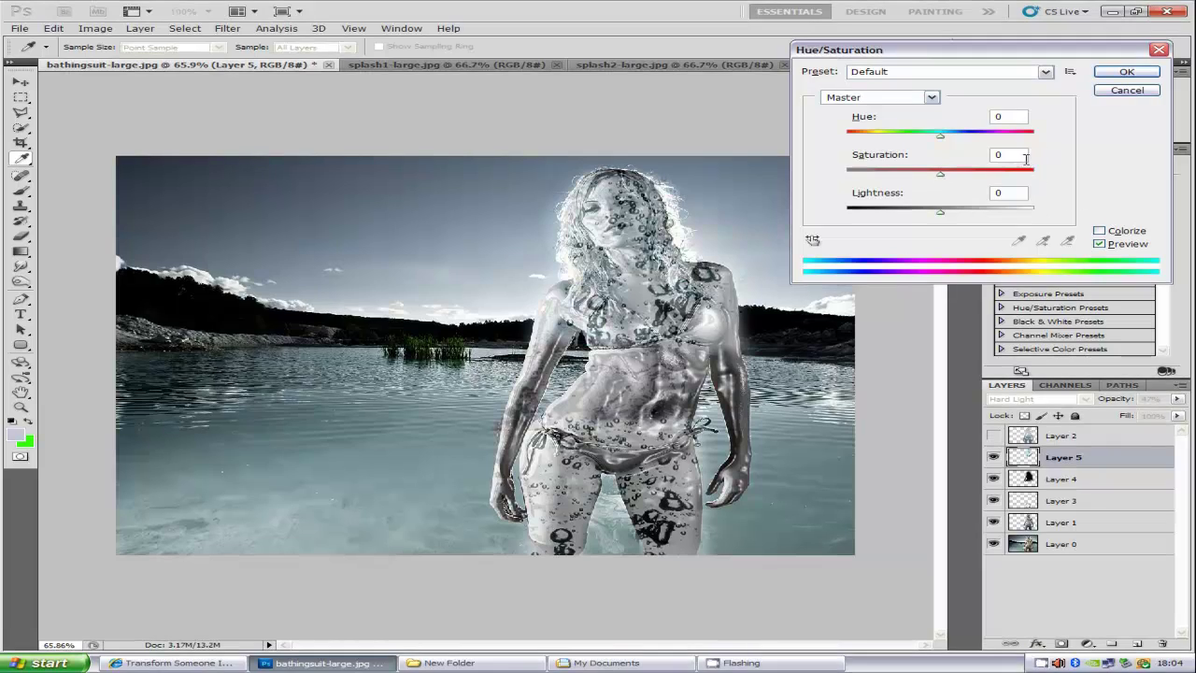
{"action": "type", "text": "-79"}
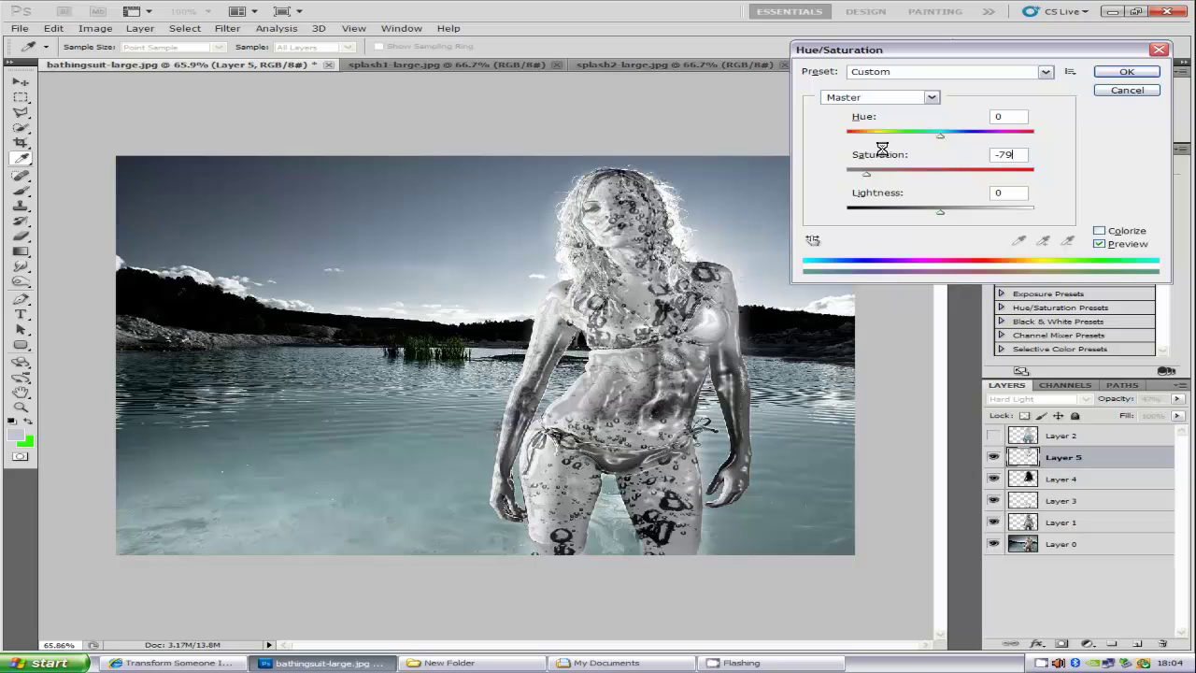
{"action": "left_click", "coordinate": [1126, 73]}
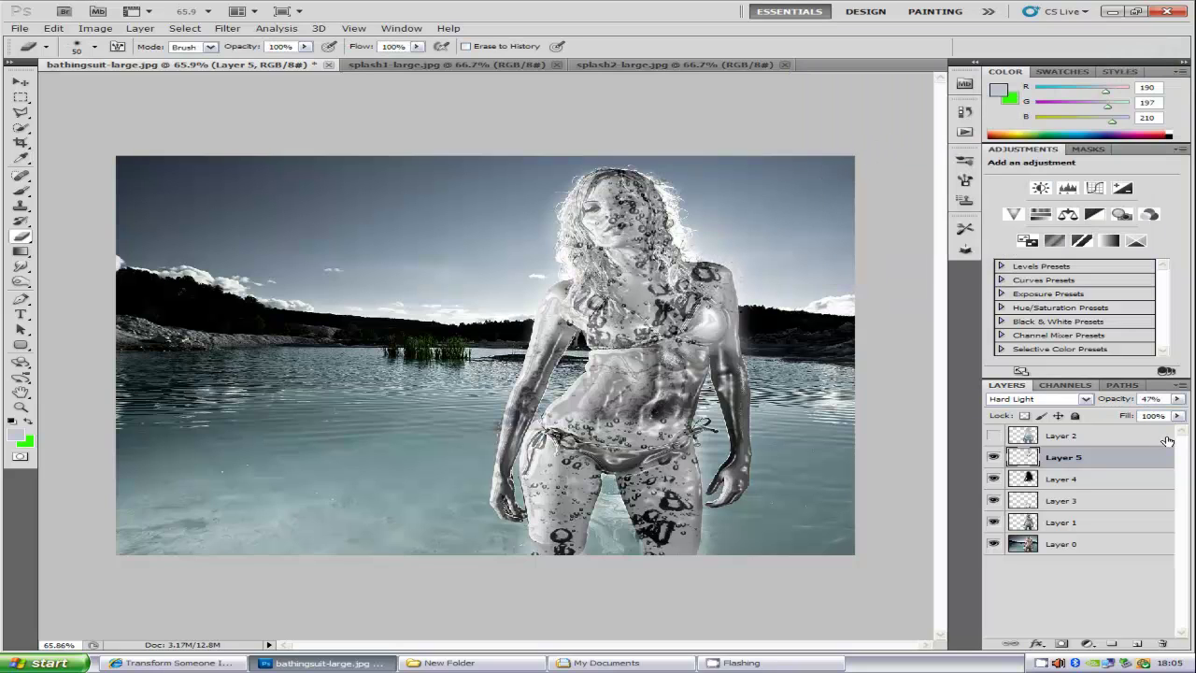
- Lower Layer 5's opacity from 47% to 36%
{"action": "left_click", "coordinate": [1179, 399]}
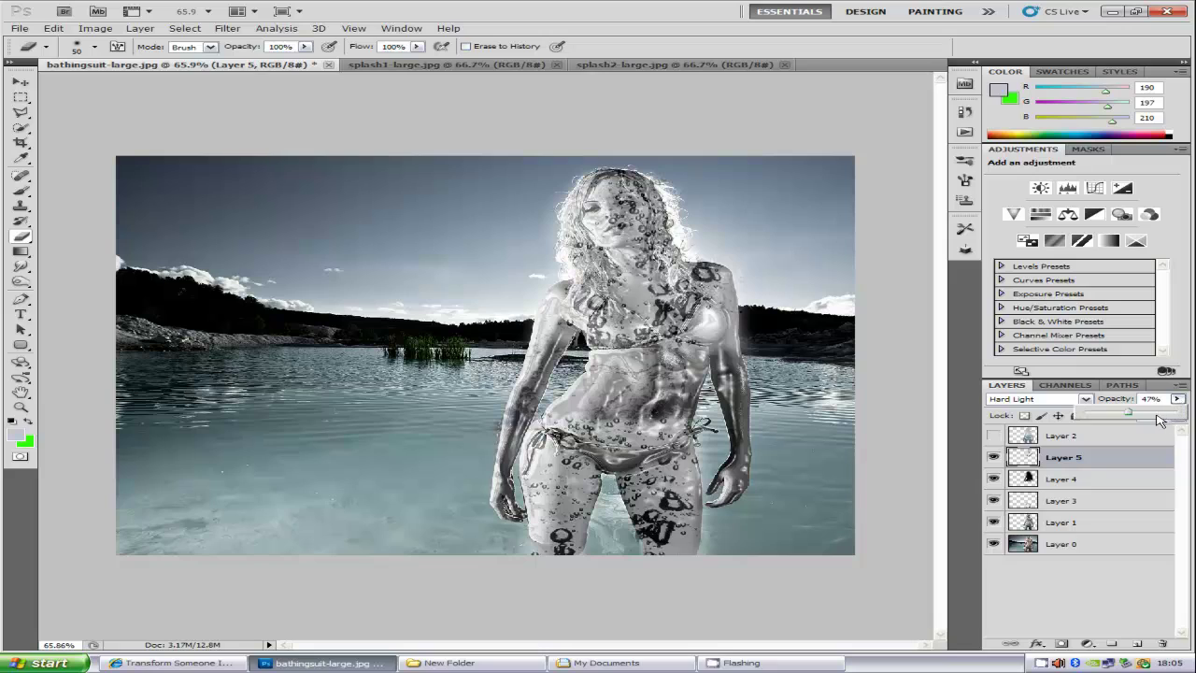
{"action": "mouse_move", "coordinate": [1129, 415]}
{"action": "left_mouse_down"}
{"action": "mouse_move", "coordinate": [1147, 416]}
{"action": "mouse_move", "coordinate": [1082, 416]}
{"action": "mouse_move", "coordinate": [1121, 417]}
{"action": "left_mouse_up"}
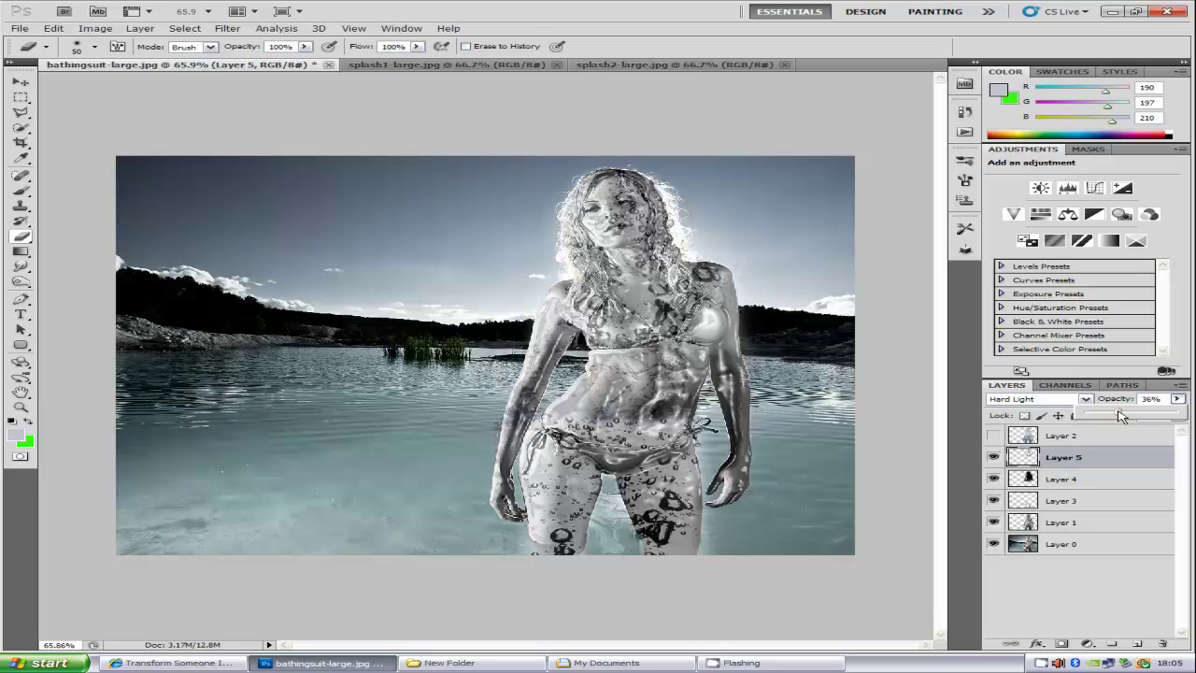
{"action": "left_click", "coordinate": [1190, 400]}
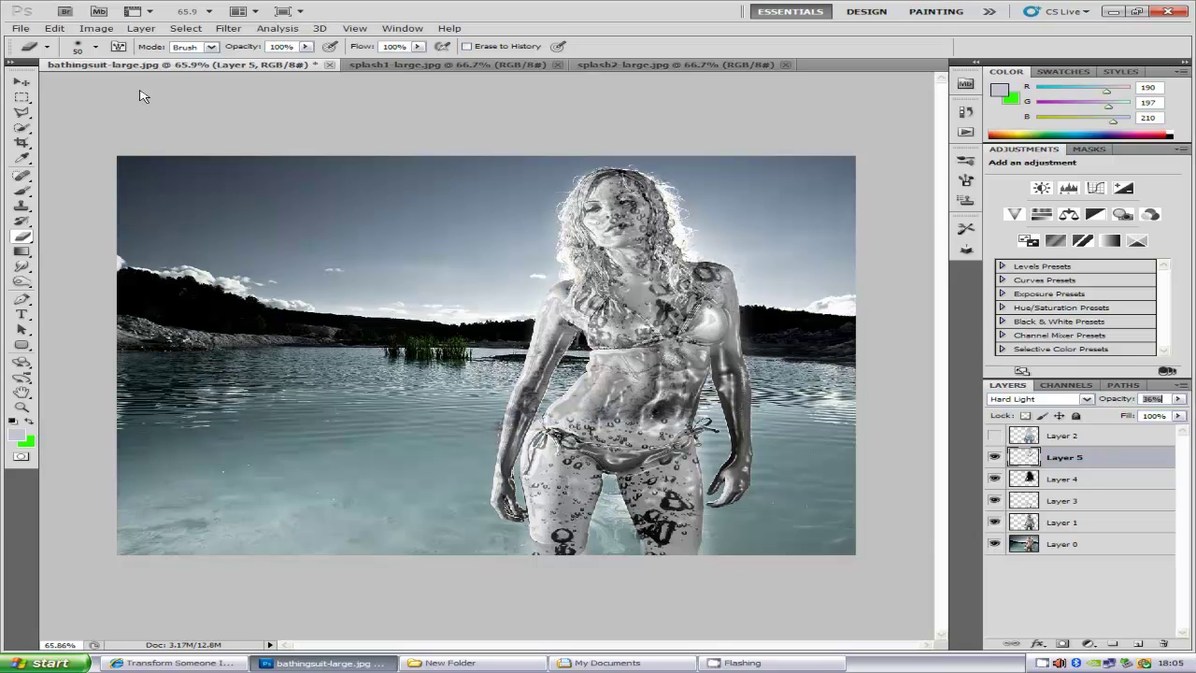
{"action": "left_click", "coordinate": [453, 65]}
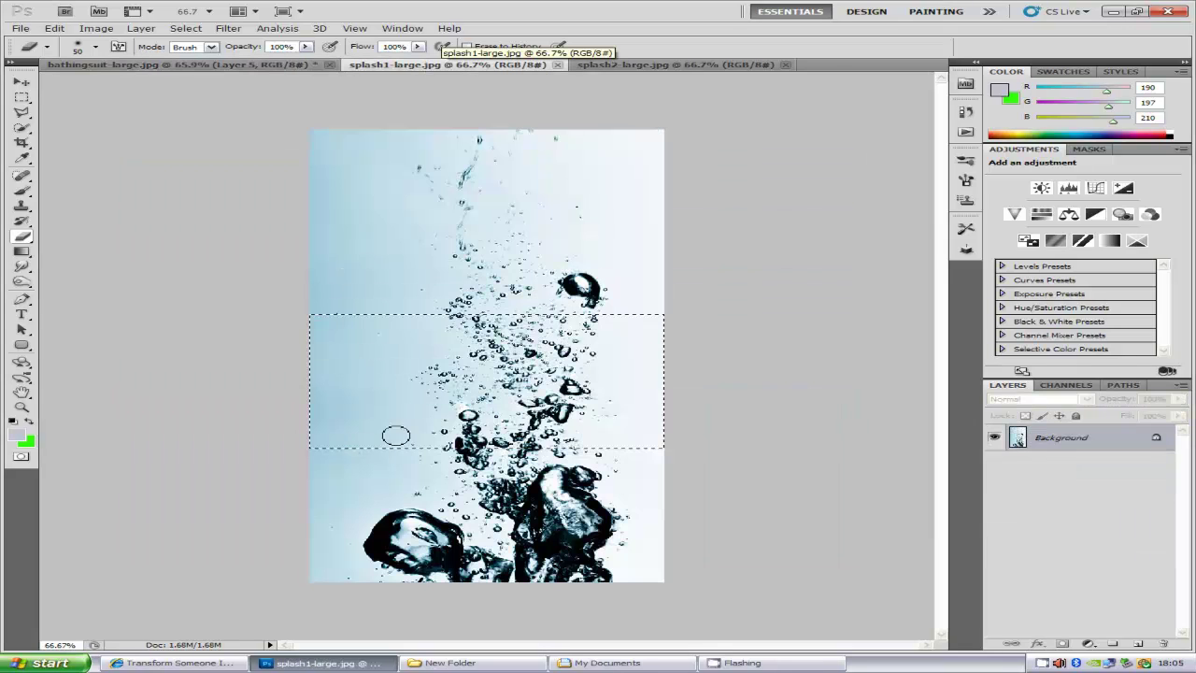
{"action": "left_click", "coordinate": [154, 64]}
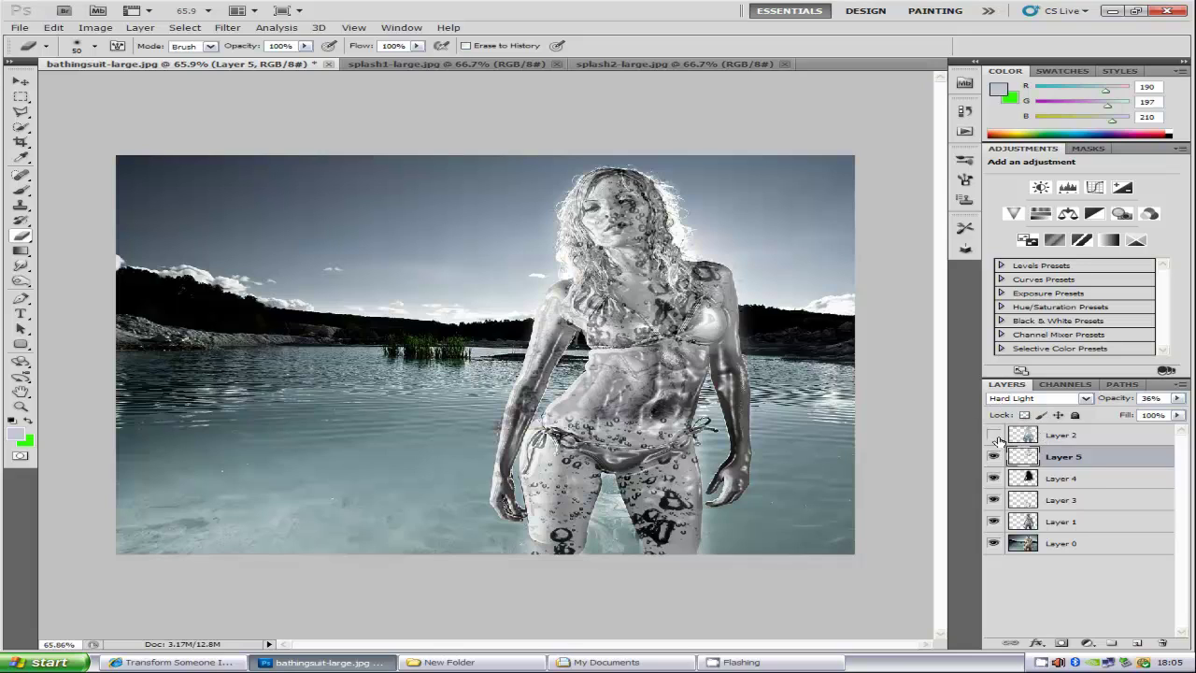
- Make Layer 2 visible again and select it
{"action": "left_click", "coordinate": [994, 435]}
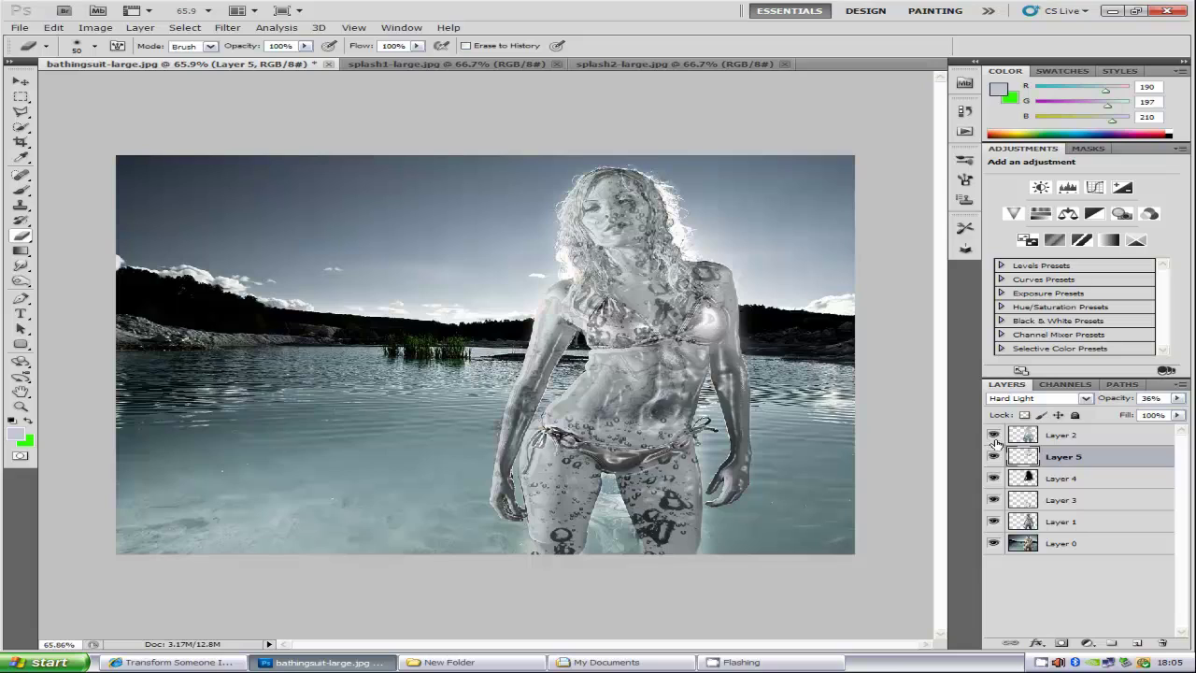
{"action": "left_click", "coordinate": [1083, 435]}
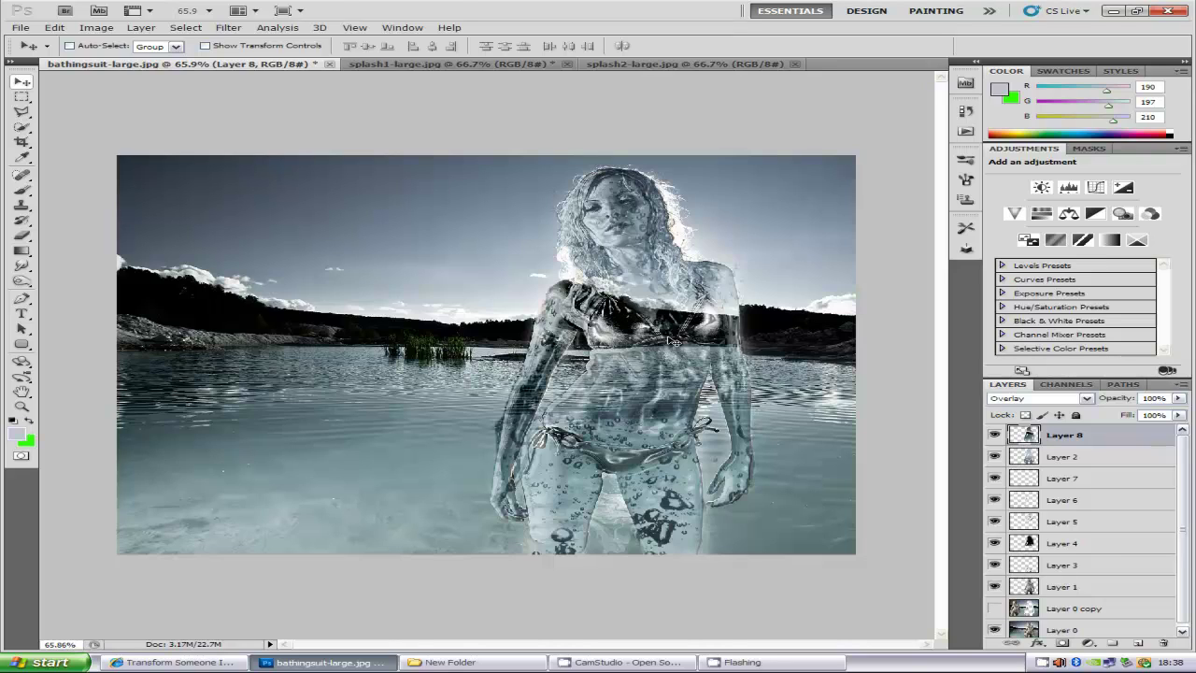
- Compare with and without Layer 8, then erase its dark patch over the bikini top
{"action": "left_click", "coordinate": [24, 237]}
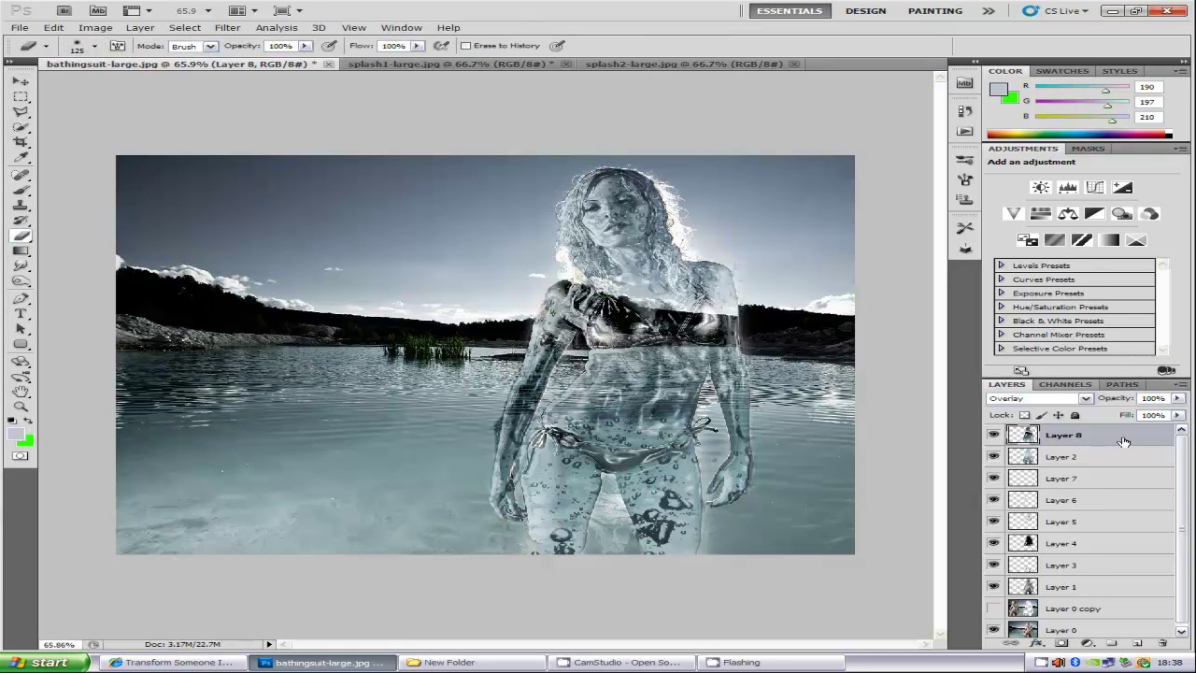
{"action": "left_click", "coordinate": [995, 435]}
{"action": "left_click", "coordinate": [995, 436]}
{"action": "left_click", "coordinate": [995, 435]}
{"action": "left_click", "coordinate": [995, 435]}
{"action": "left_click_drag", "start_coordinate": [622, 318], "coordinate": [734, 320]}
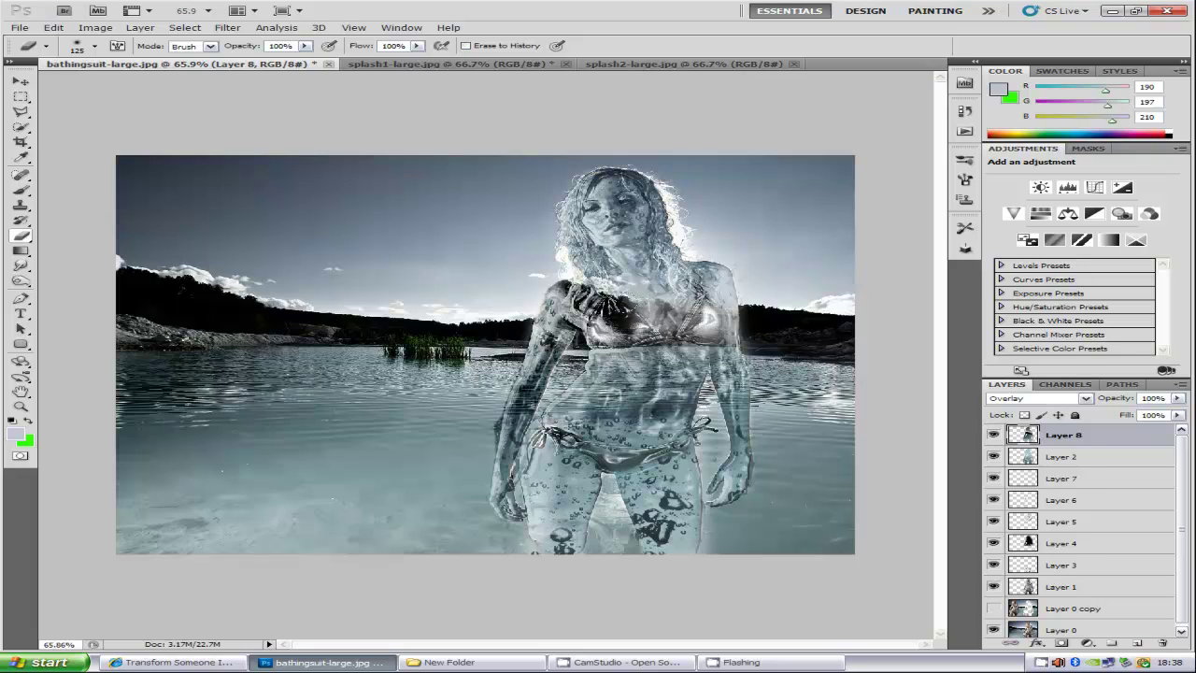
{"action": "left_click_drag", "start_coordinate": [636, 314], "coordinate": [608, 312]}
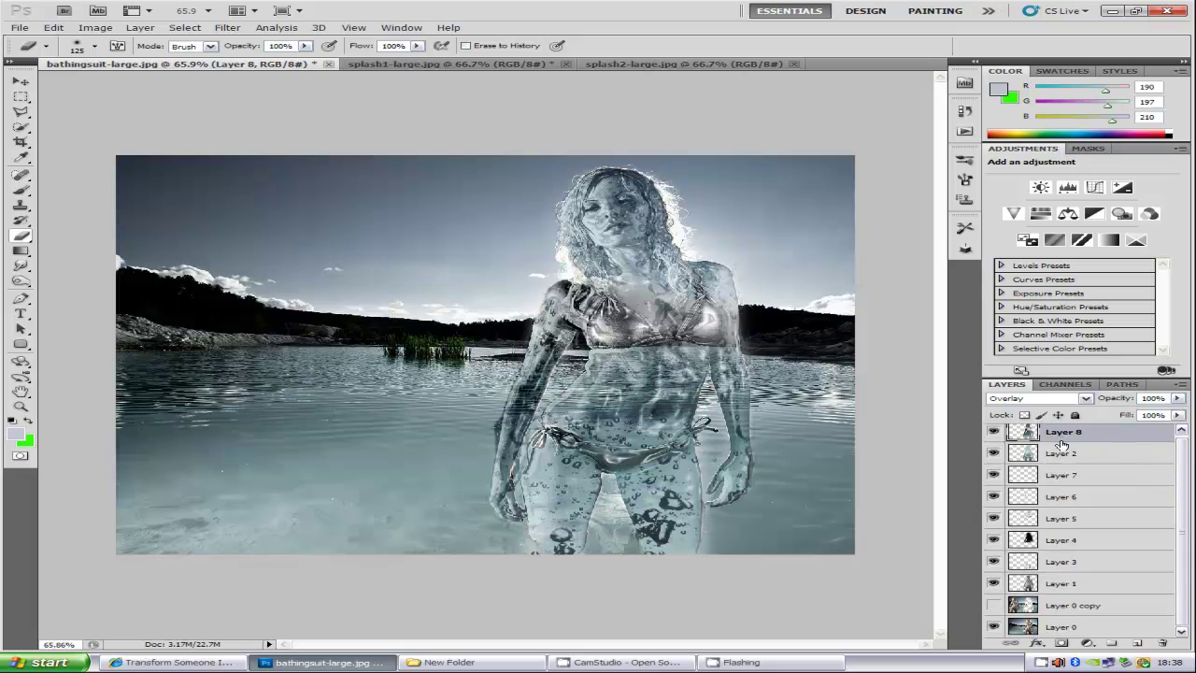
- Hide Layers 8, 2, 7, 6, 5, 4, 3 and 1, then select Layer 0
{"action": "left_click", "coordinate": [994, 434]}
{"action": "left_click", "coordinate": [993, 454]}
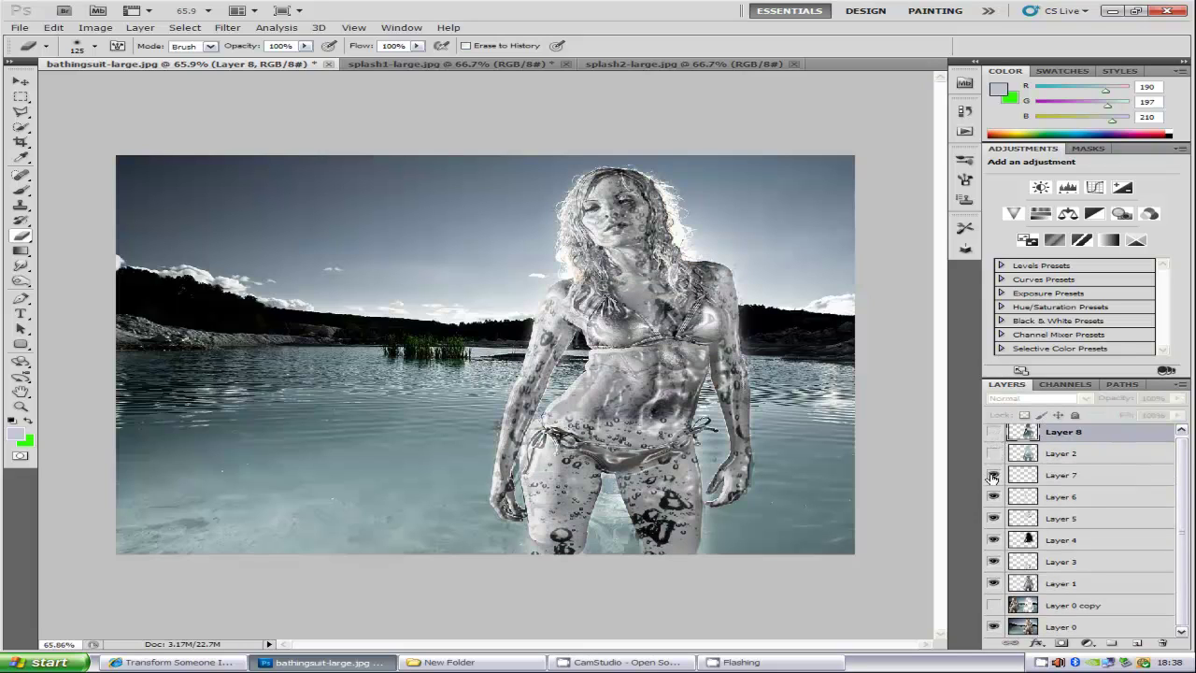
{"action": "left_click", "coordinate": [994, 475]}
{"action": "left_click", "coordinate": [993, 496]}
{"action": "left_click", "coordinate": [993, 517]}
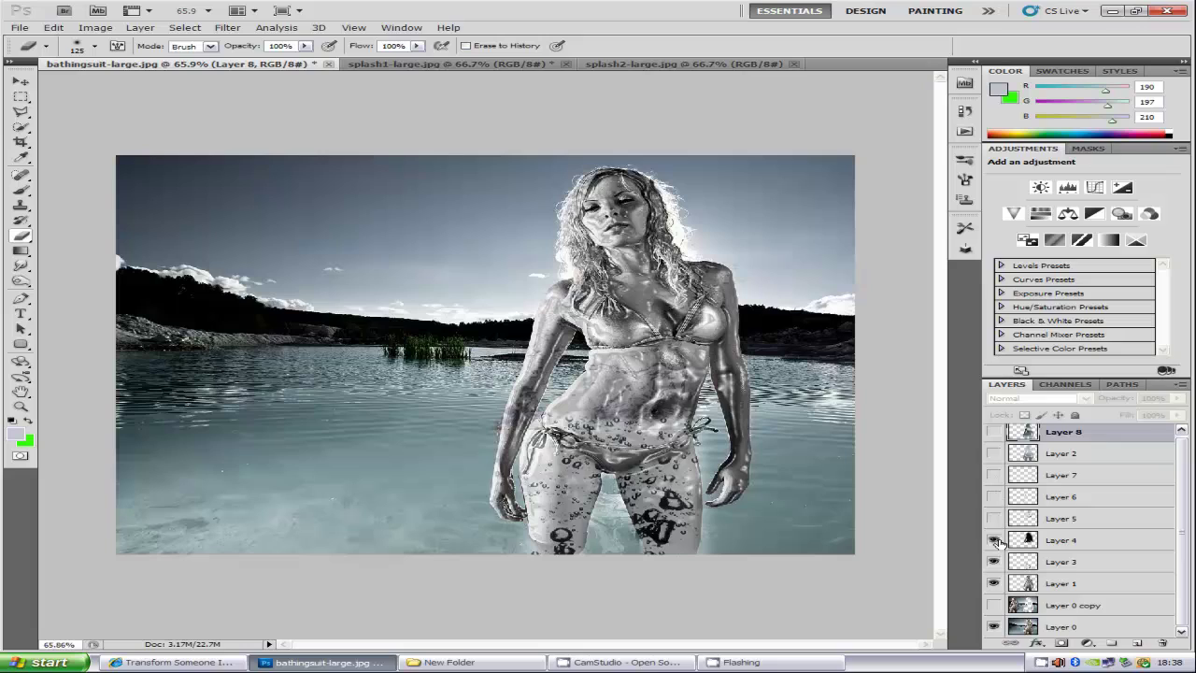
{"action": "left_click", "coordinate": [993, 539]}
{"action": "left_click", "coordinate": [993, 561]}
{"action": "left_click", "coordinate": [994, 583]}
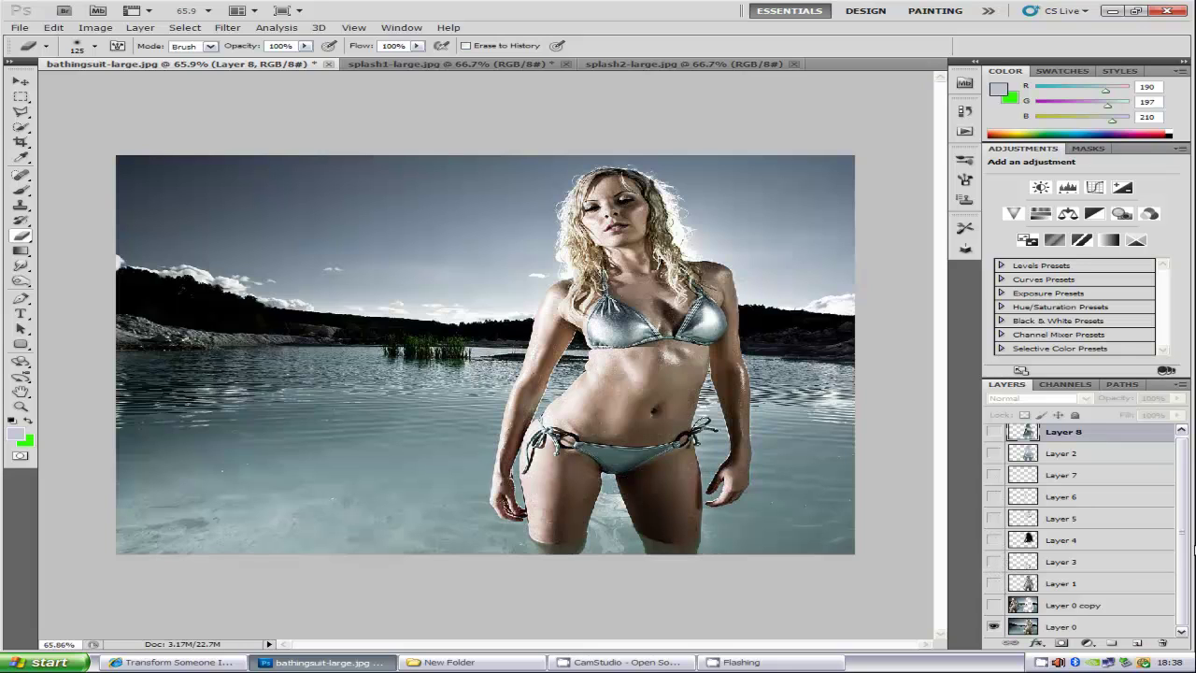
{"action": "left_click", "coordinate": [1086, 631]}
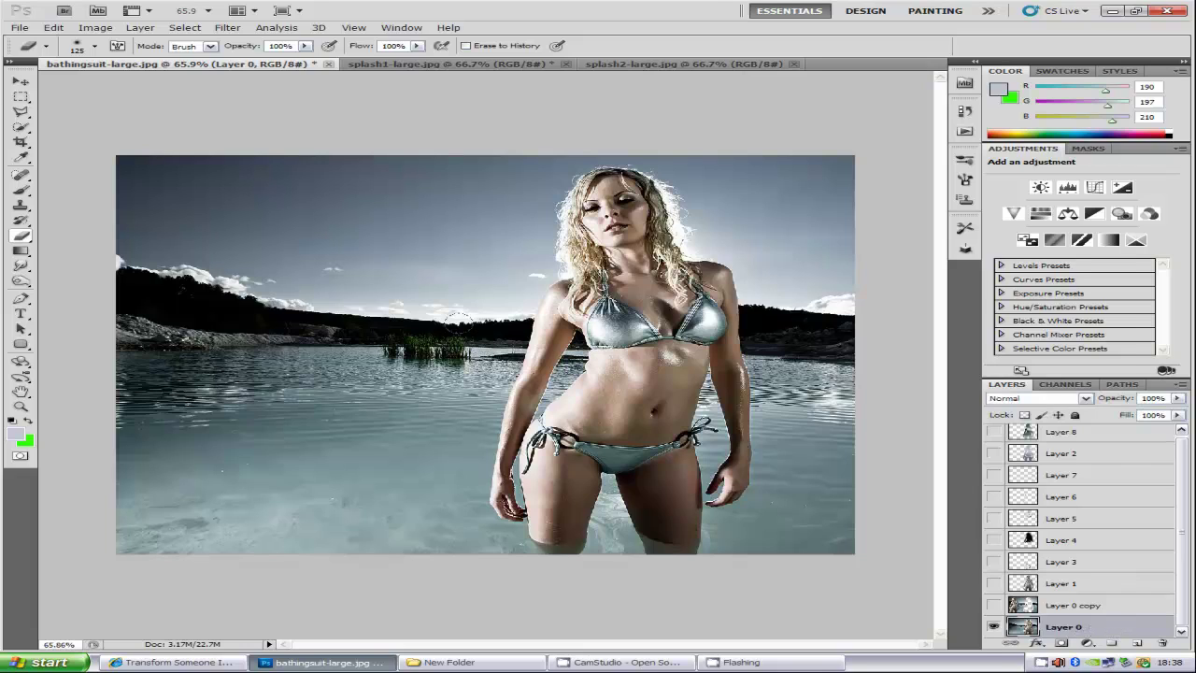
- Draw a closed Pen path around the hills and waterline strip right of the woman
{"action": "left_click", "coordinate": [22, 299]}
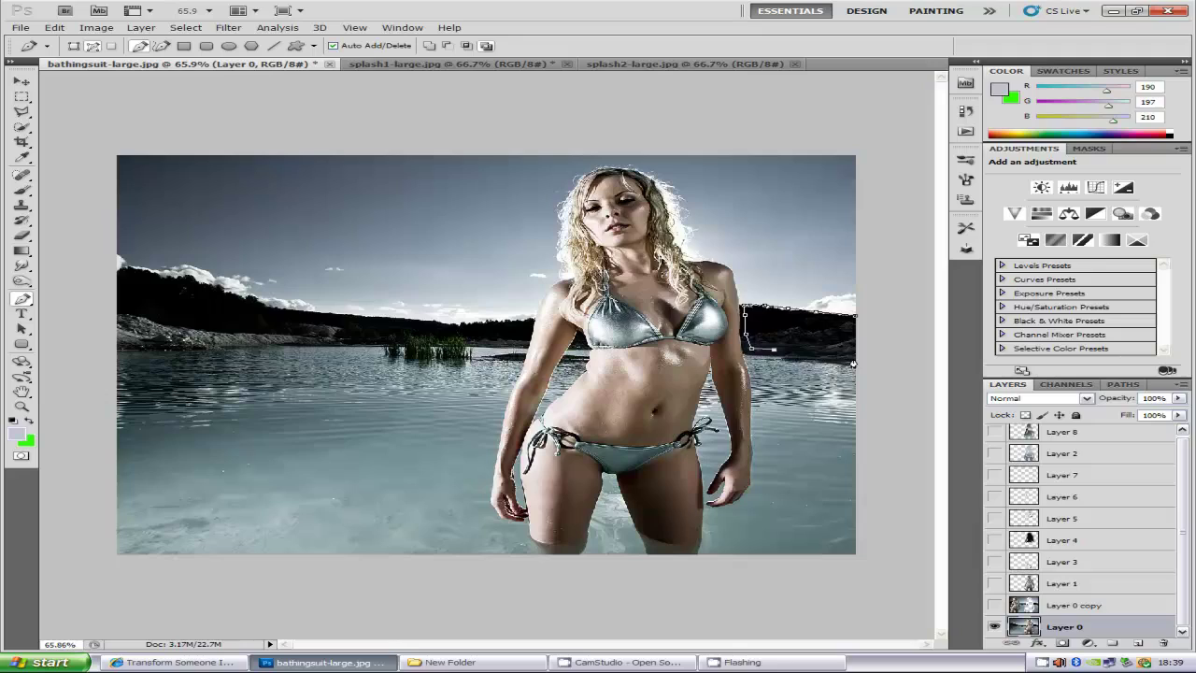
{"action": "left_click", "coordinate": [800, 353]}
{"action": "left_click", "coordinate": [832, 358]}
{"action": "left_click", "coordinate": [857, 322]}
- Turn the path into a 1 px feathered selection and copy it onto a new Layer 9
{"action": "right_click", "coordinate": [789, 329]}
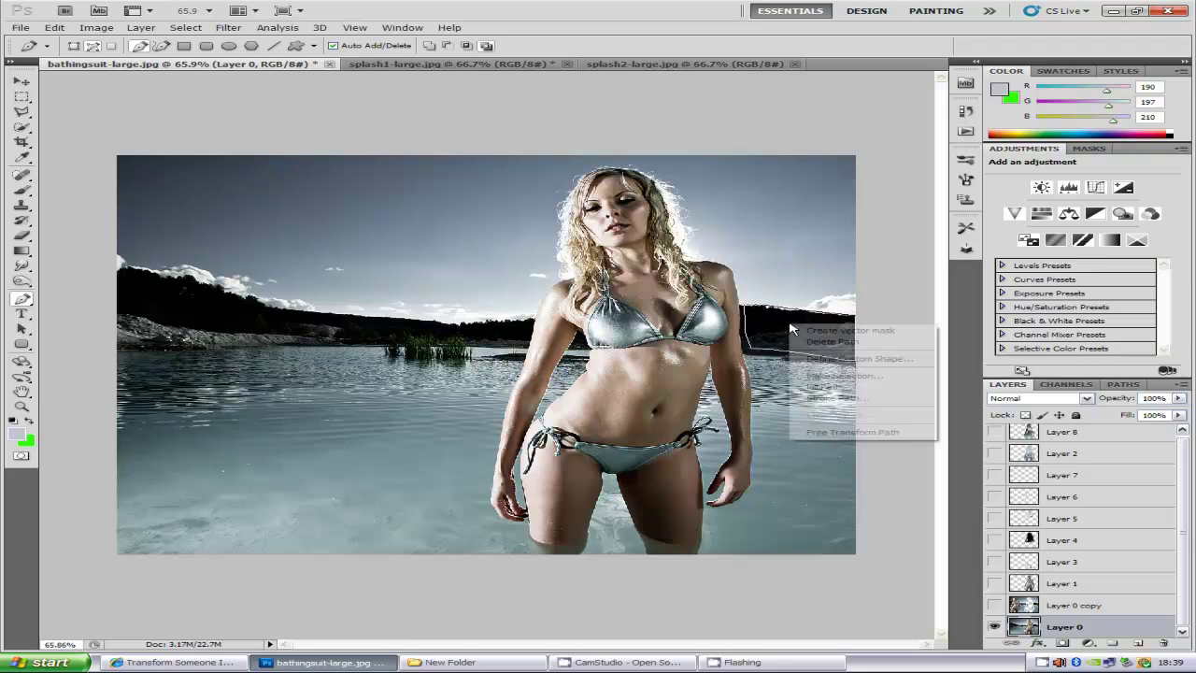
{"action": "left_click", "coordinate": [857, 376]}
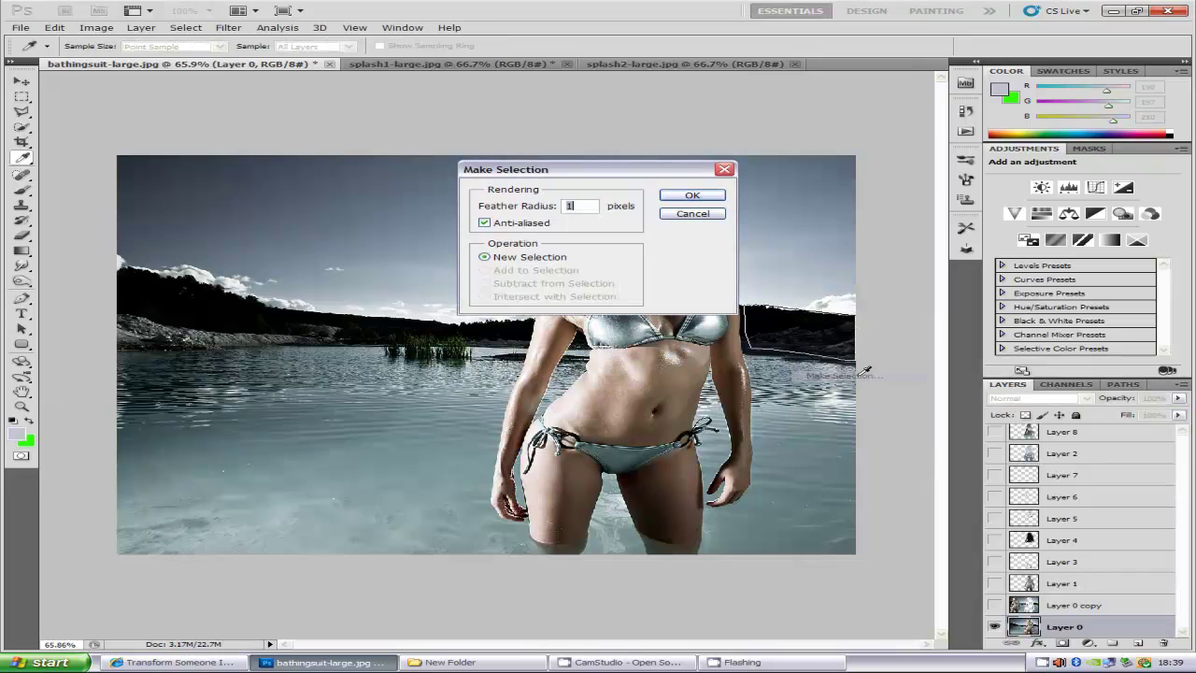
{"action": "left_click", "coordinate": [682, 200]}
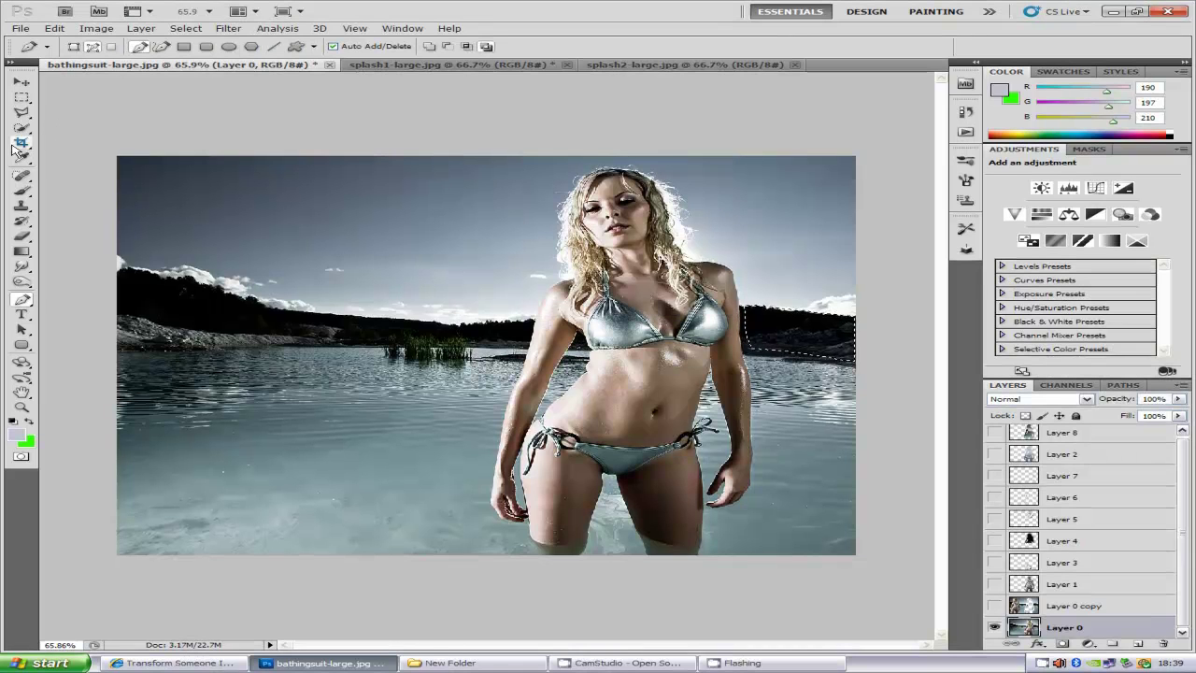
{"action": "left_click", "coordinate": [22, 128]}
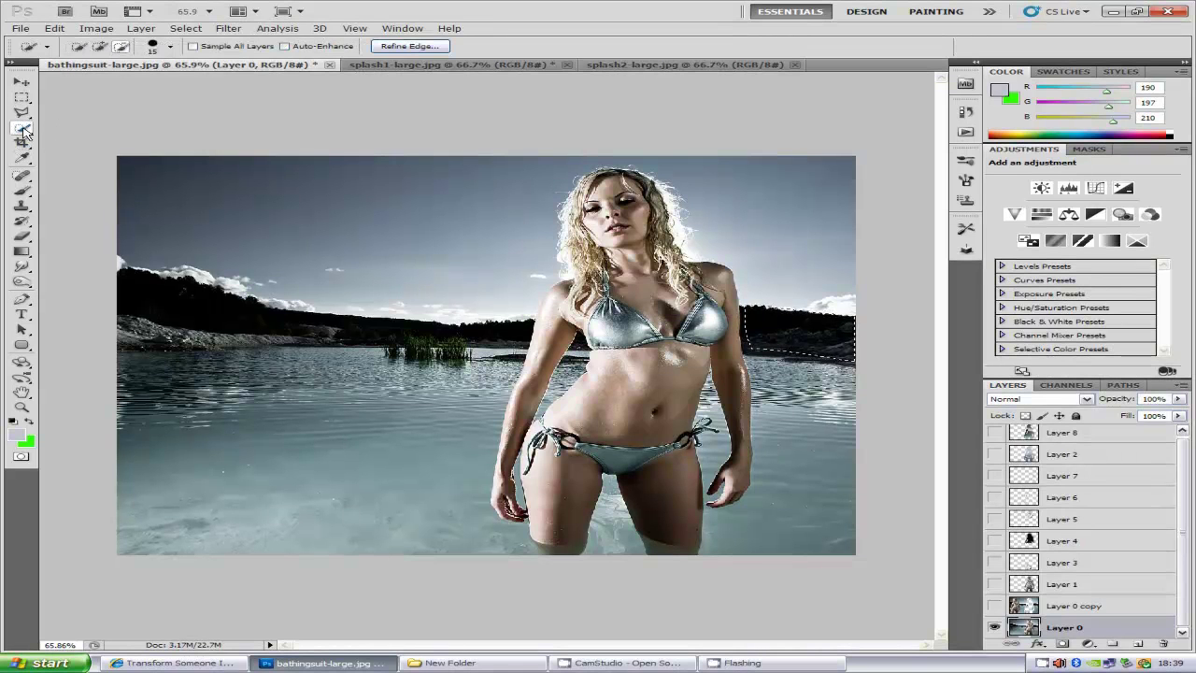
{"action": "right_click", "coordinate": [790, 333]}
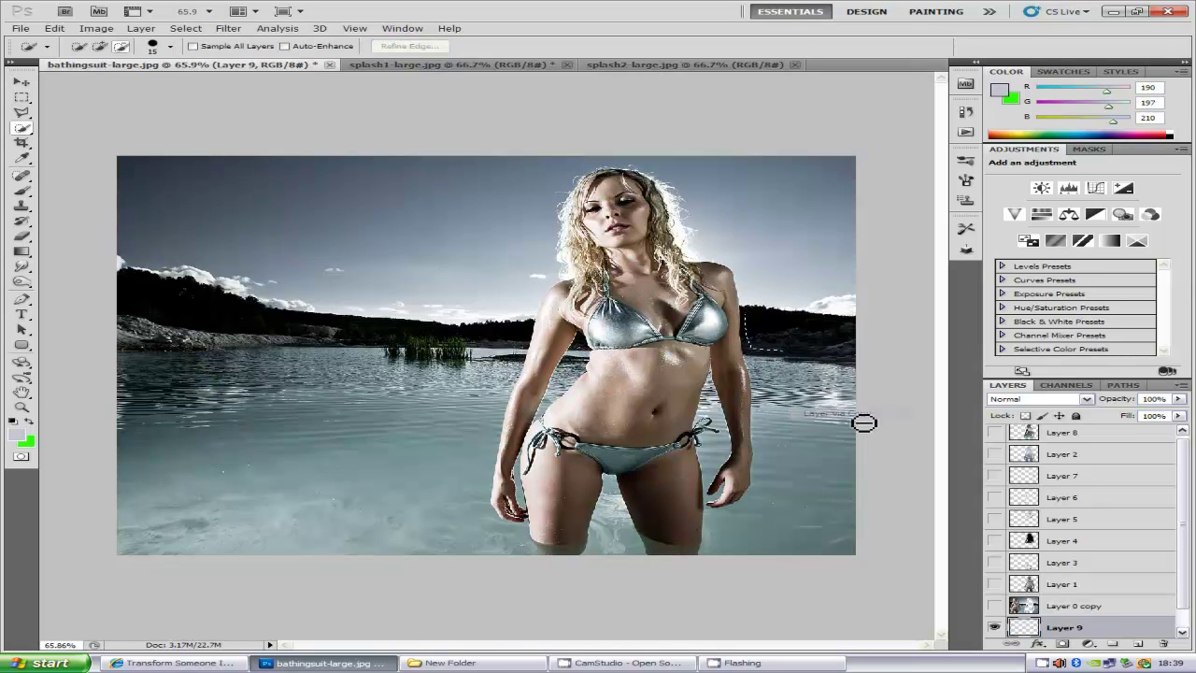
- Copy the selected background strip to Layer 9 and move it to the top of the stack
{"action": "left_click", "coordinate": [865, 416]}
{"action": "scroll", "coordinate": [1122, 617], "scroll_direction": "down", "scroll_amount": 1}
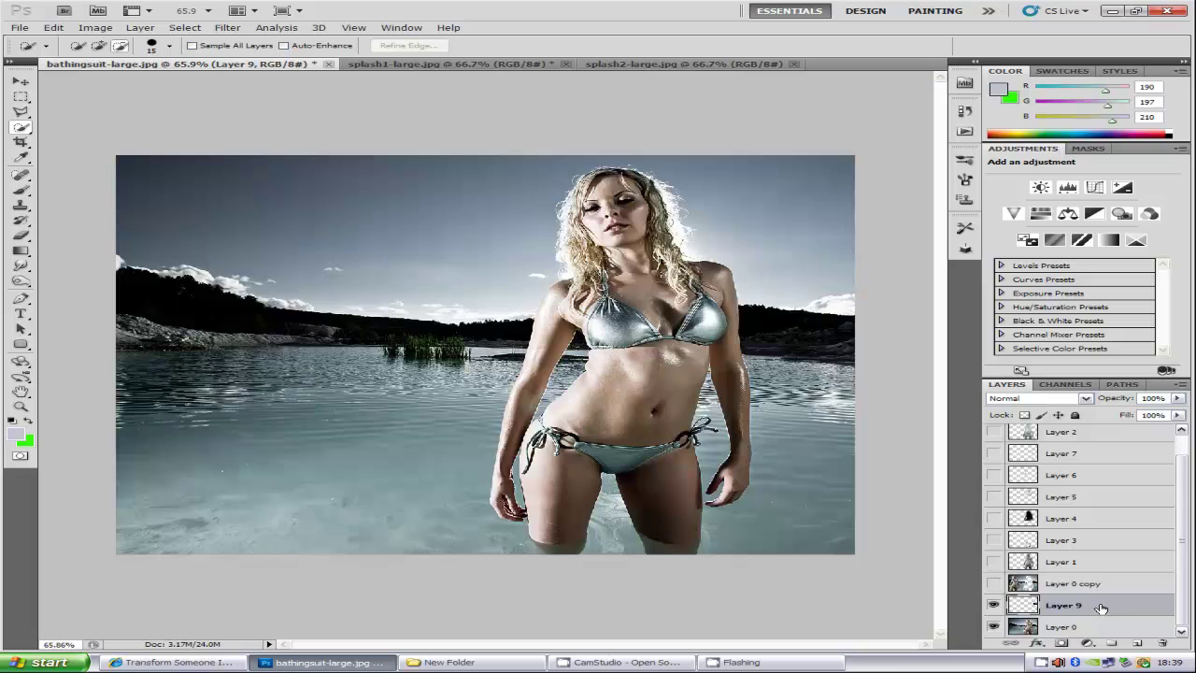
{"action": "left_click_drag", "start_coordinate": [1101, 607], "coordinate": [1105, 437]}
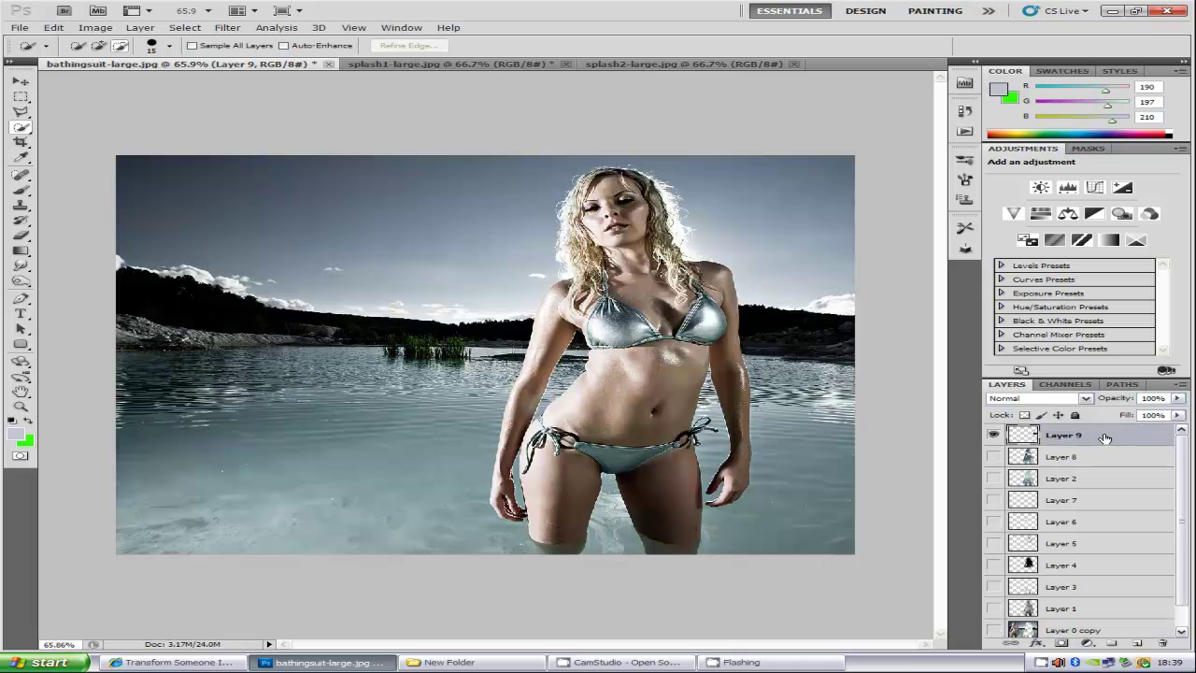
- Make Layers 8, 2, 7, 6, 5, 4, 3 and 1 visible again
{"action": "left_click", "coordinate": [993, 456]}
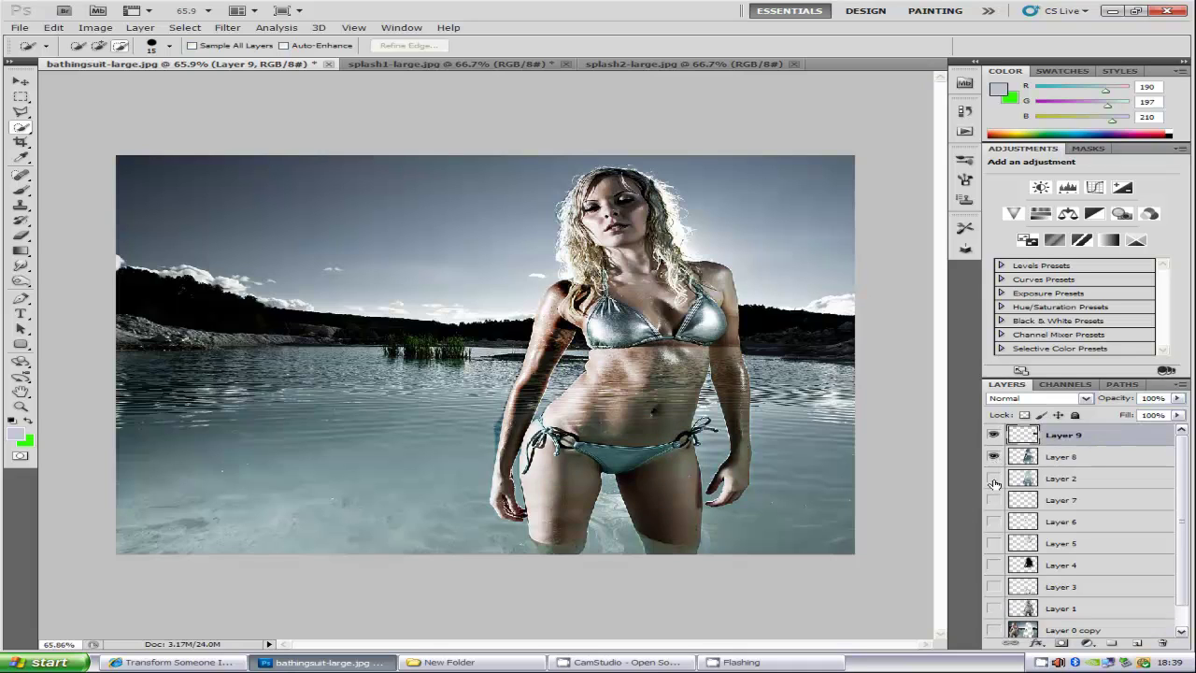
{"action": "left_click", "coordinate": [994, 477]}
{"action": "left_click", "coordinate": [993, 499]}
{"action": "left_click", "coordinate": [993, 520]}
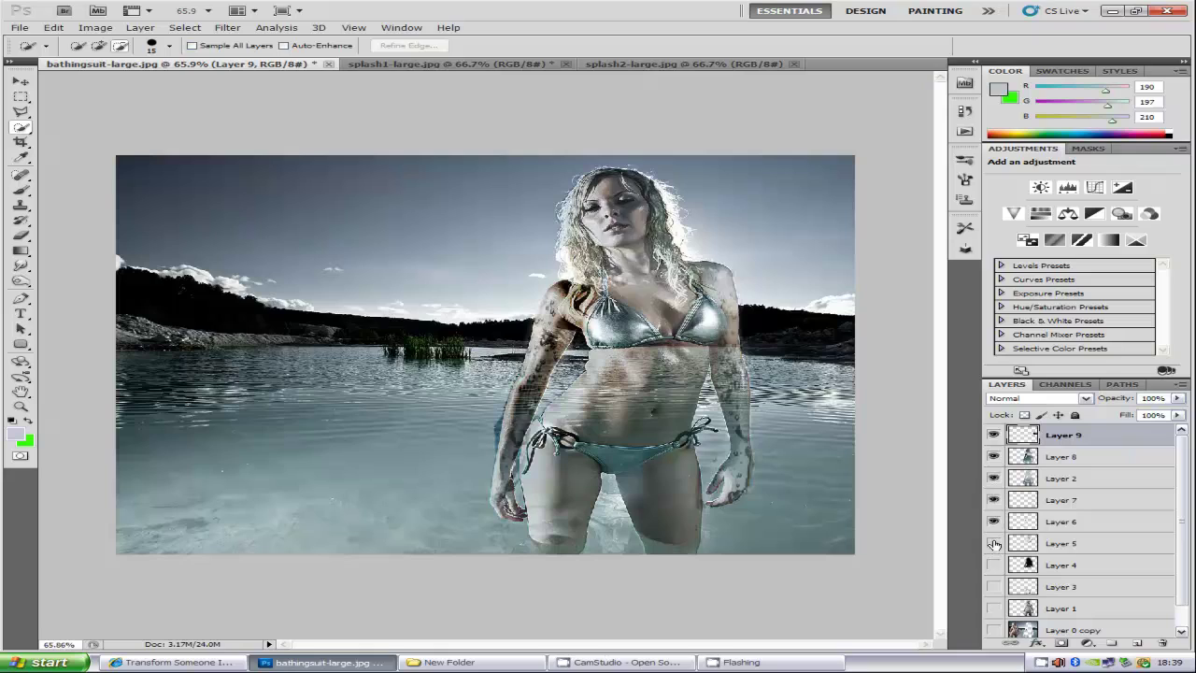
{"action": "left_click", "coordinate": [993, 541]}
{"action": "left_click", "coordinate": [993, 564]}
{"action": "left_click", "coordinate": [993, 586]}
{"action": "left_click", "coordinate": [993, 608]}
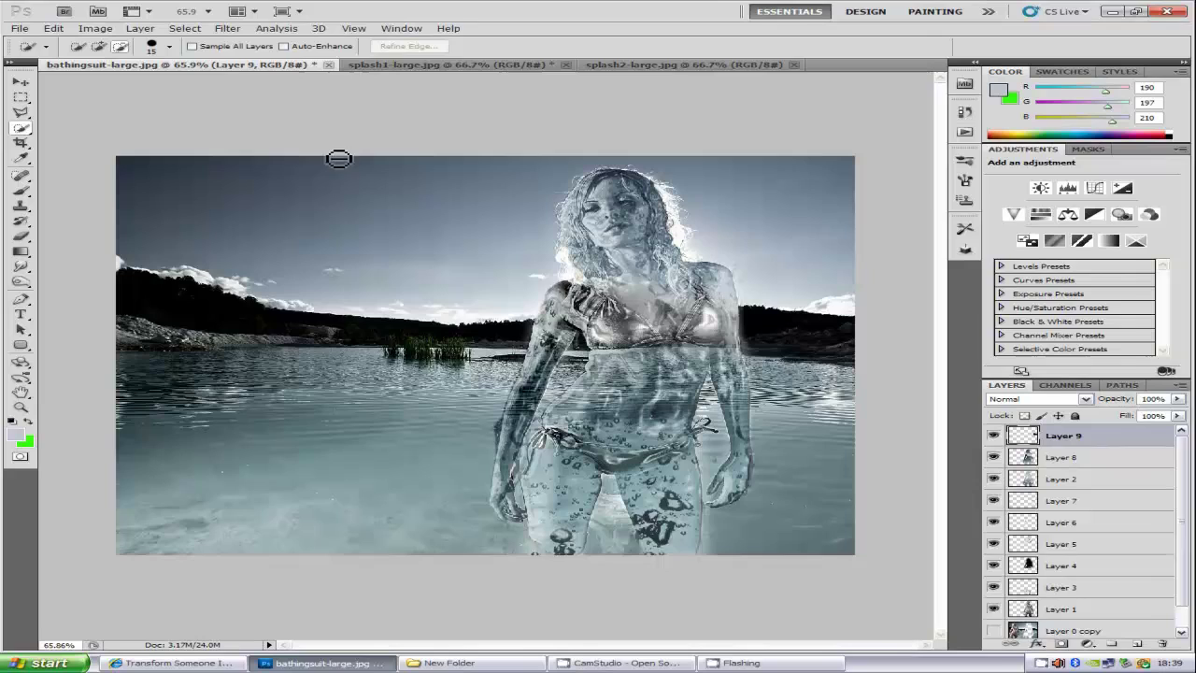
- Set Layer 9's blend mode to Overlay and position its dark hillside patch over the bikini top
{"action": "left_click", "coordinate": [21, 84]}
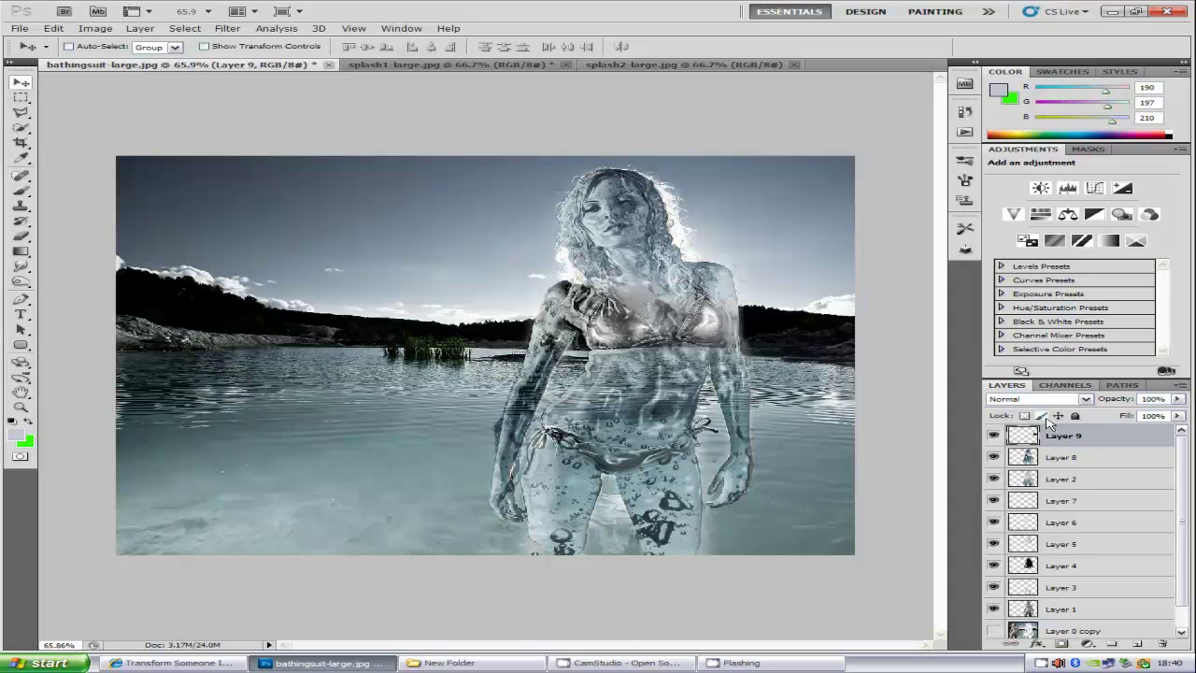
{"action": "mouse_move", "coordinate": [699, 322]}
{"action": "left_mouse_down"}
{"action": "mouse_move", "coordinate": [645, 316]}
{"action": "mouse_move", "coordinate": [676, 323]}
{"action": "left_mouse_up"}
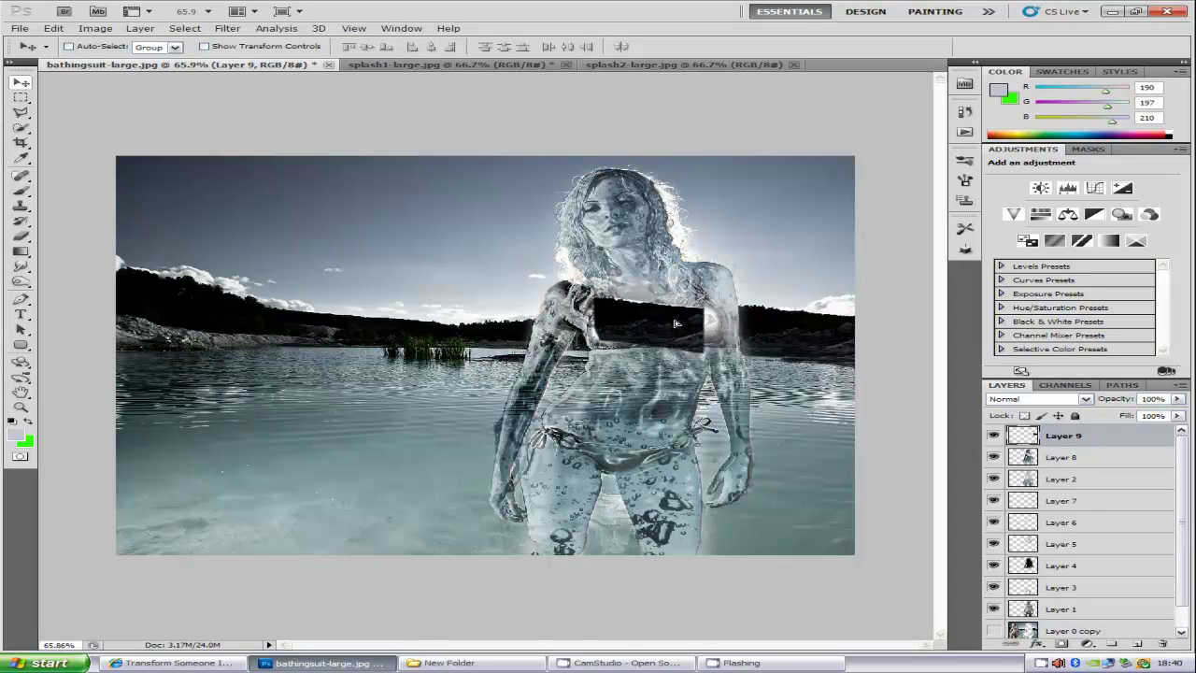
{"action": "left_click", "coordinate": [1086, 399]}
{"action": "left_click", "coordinate": [1004, 219]}
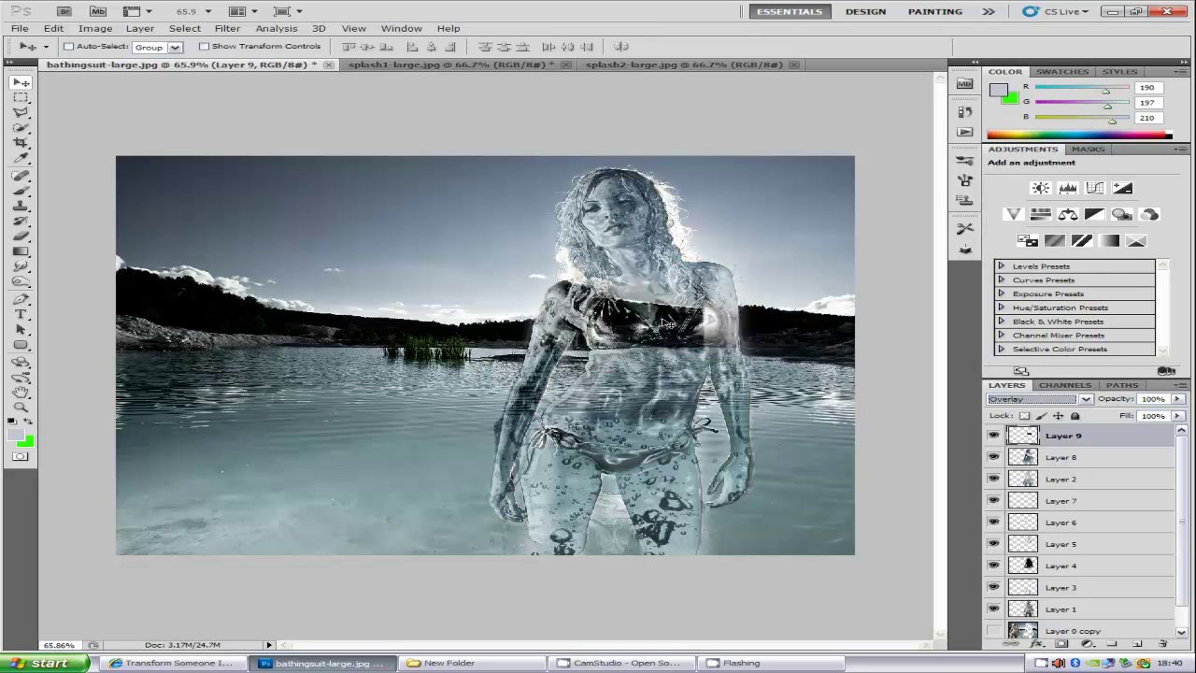
{"action": "left_click_drag", "start_coordinate": [669, 324], "coordinate": [660, 317]}
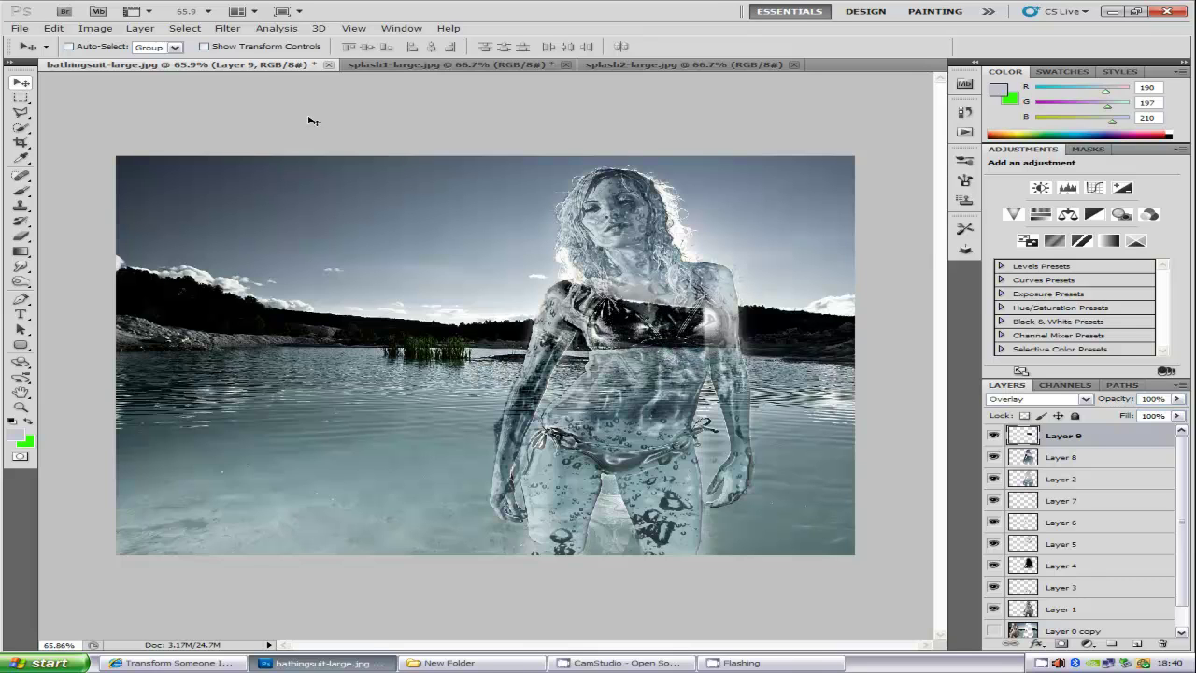
- Flip Layer 9's Overlay patch horizontally and nudge it up one step with the arrow key
{"action": "left_click", "coordinate": [56, 29]}
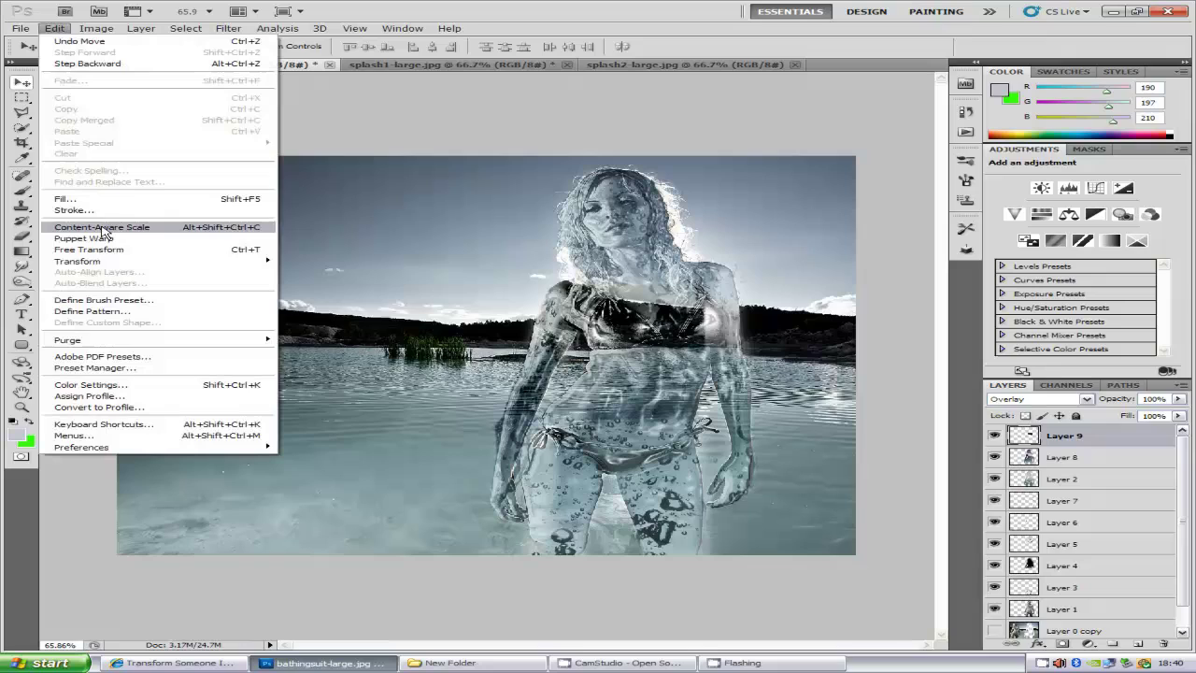
{"action": "mouse_move", "coordinate": [105, 264]}
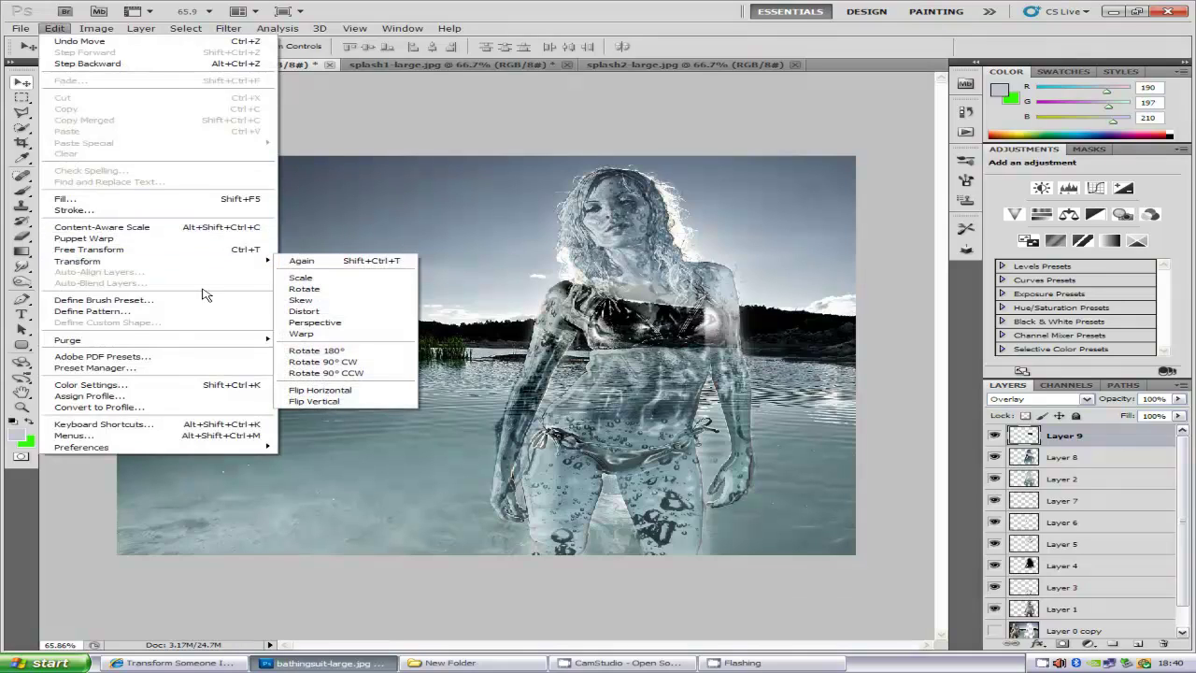
{"action": "left_click", "coordinate": [341, 391]}
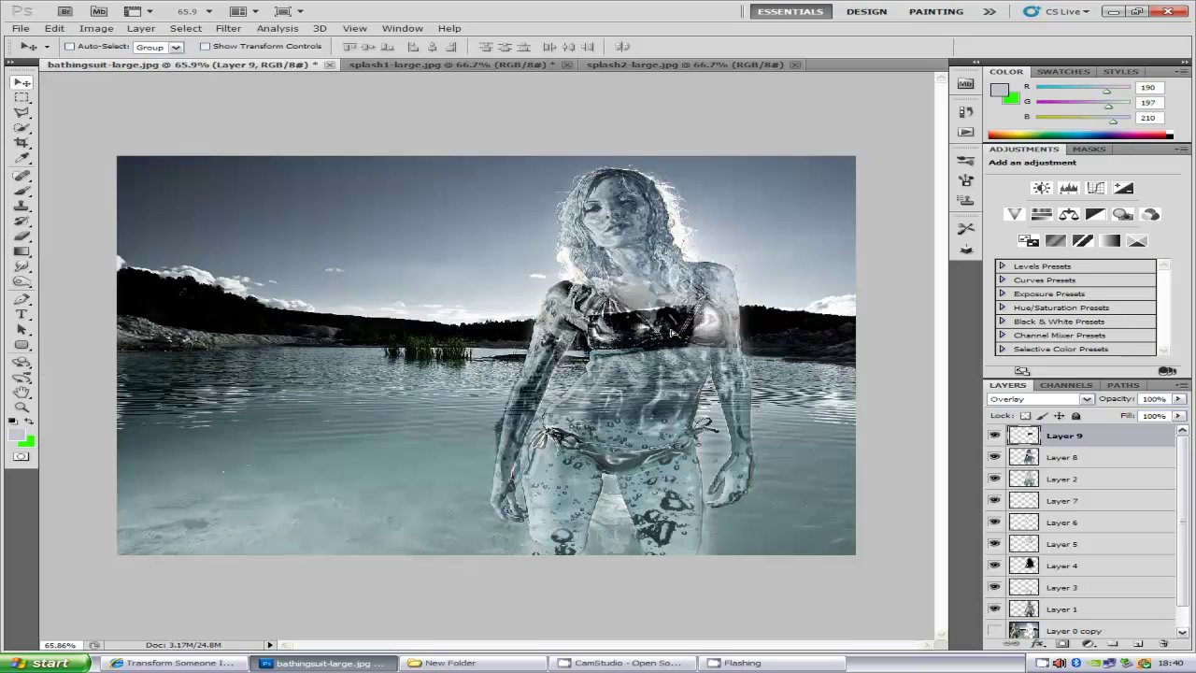
{"action": "key", "text": "Up"}
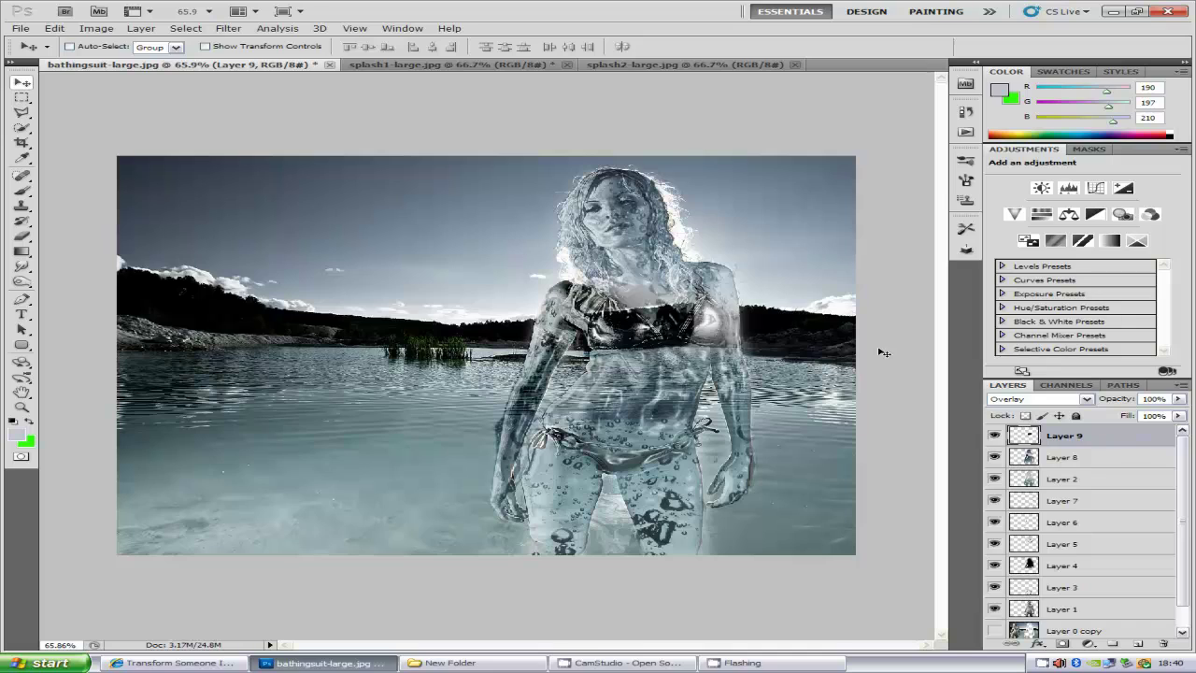
- Duplicate Layer 9 as Layer 9 copy and move the copy right and slightly up
{"action": "right_click", "coordinate": [1124, 439]}
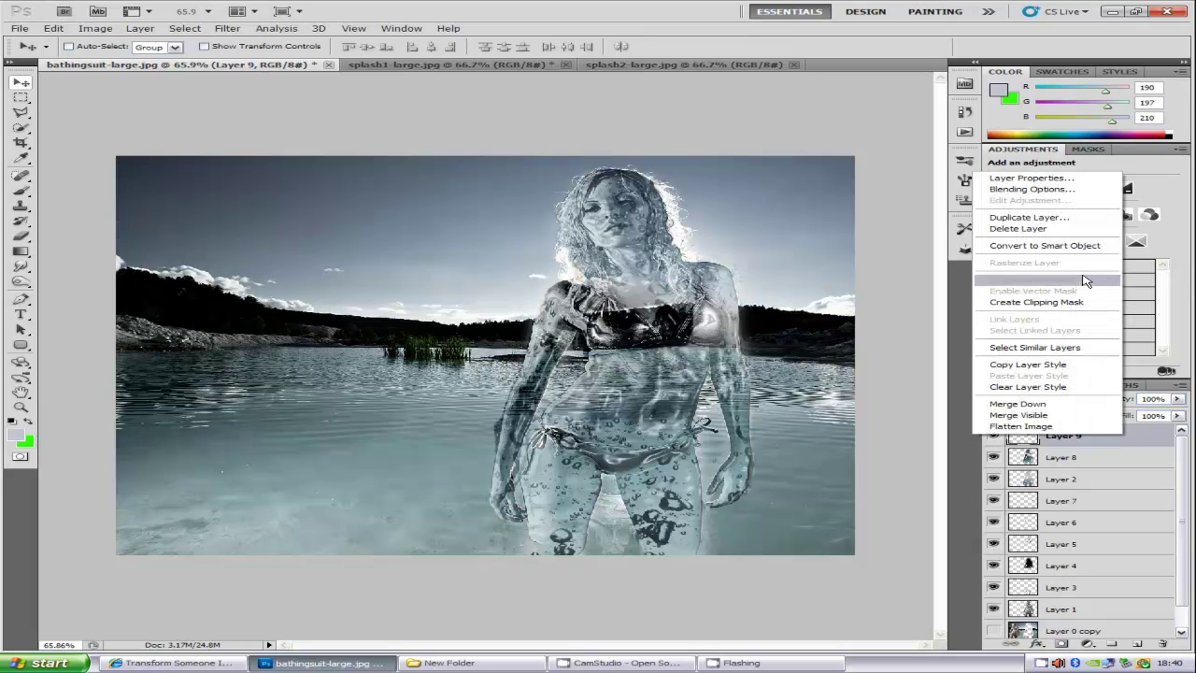
{"action": "left_click", "coordinate": [1146, 439]}
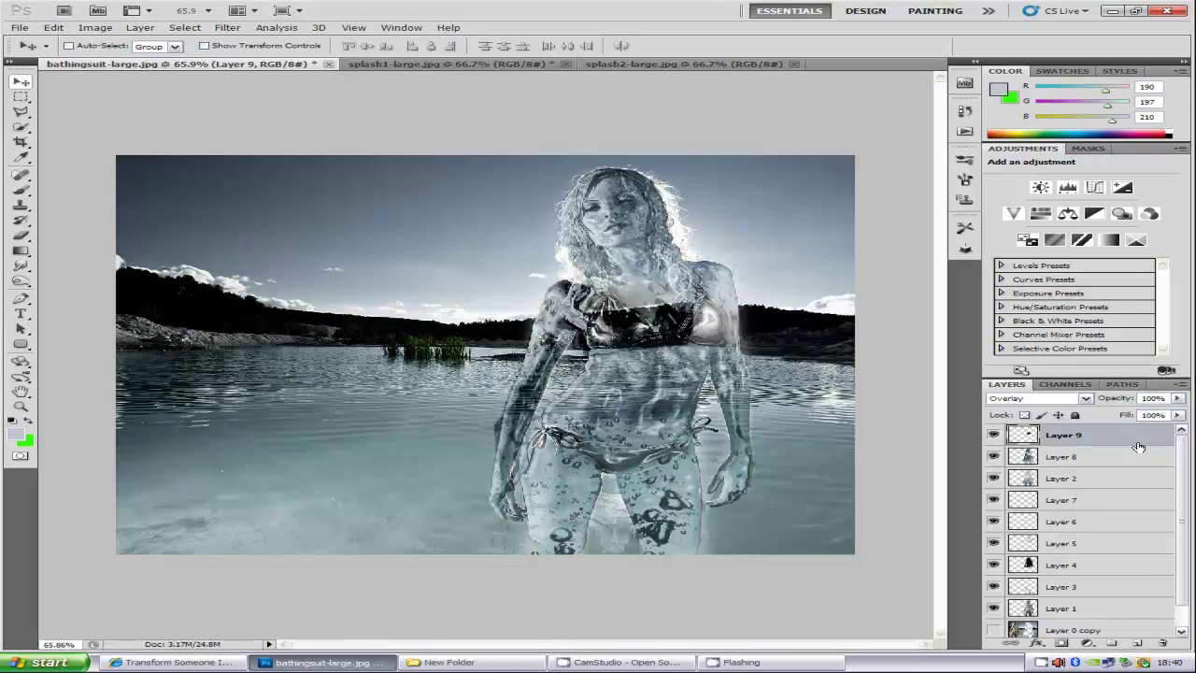
{"action": "left_click_drag", "start_coordinate": [1138, 437], "coordinate": [1137, 647]}
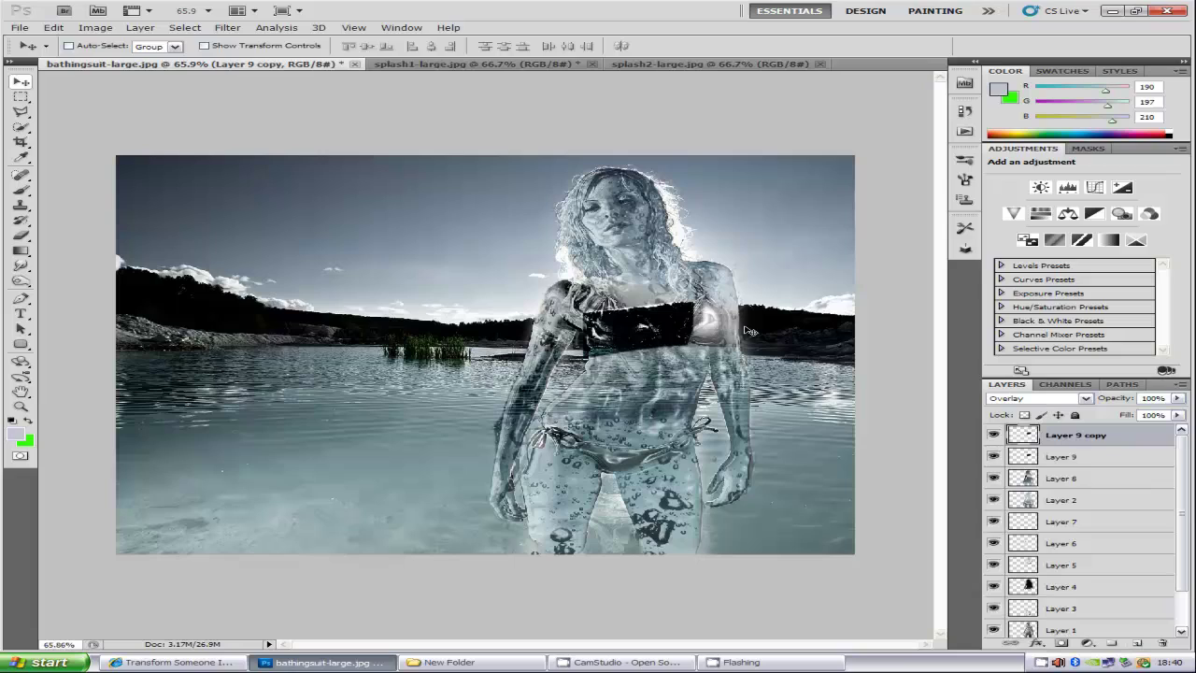
{"action": "left_click_drag", "start_coordinate": [671, 331], "coordinate": [730, 314]}
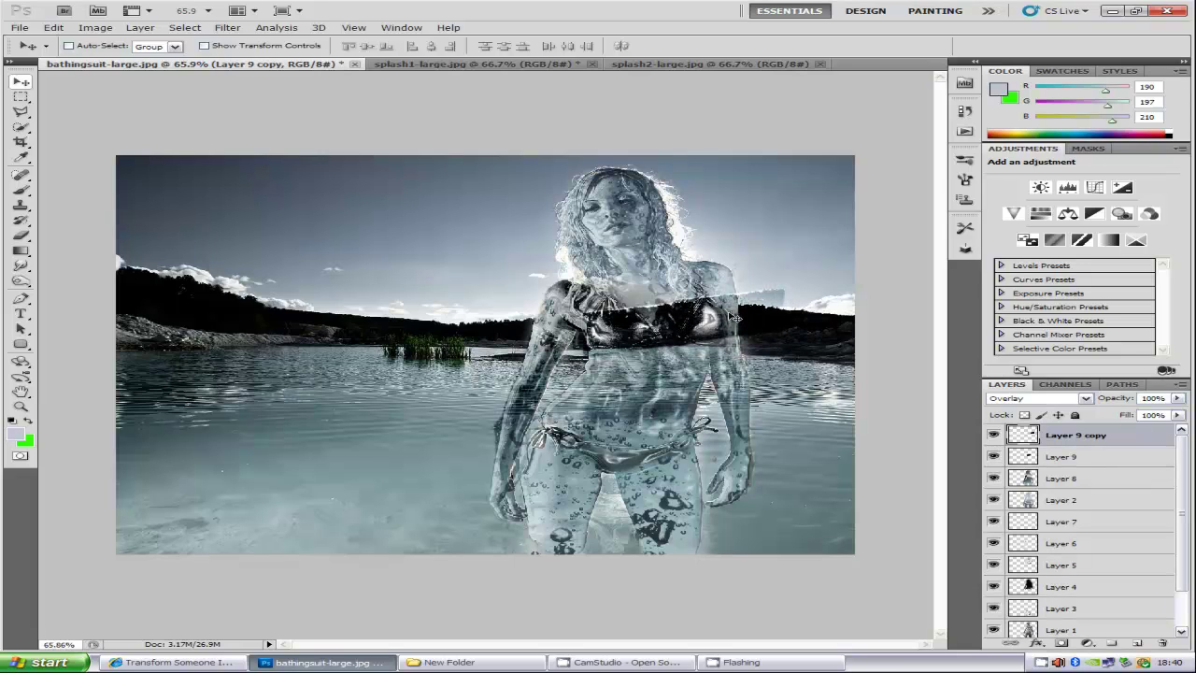
- Free-transform Layer 9 copy, rotating it about 9° over the bikini top, and commit
{"action": "key", "text": "ctrl+t"}
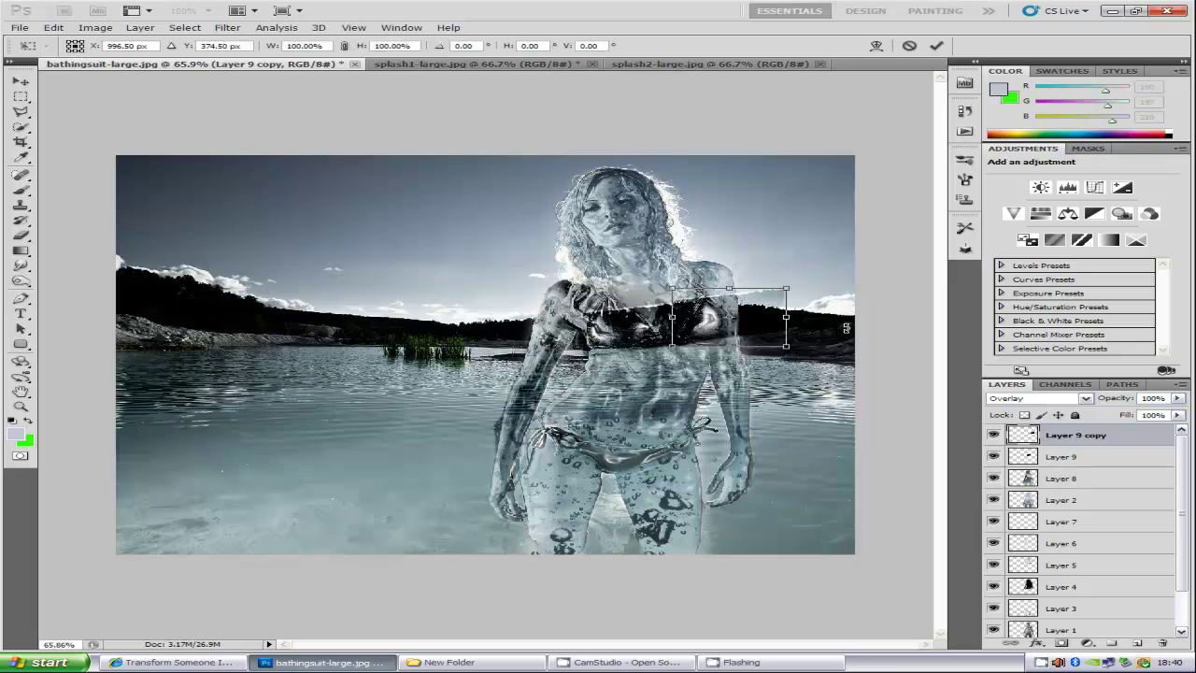
{"action": "left_click_drag", "start_coordinate": [841, 323], "coordinate": [834, 356]}
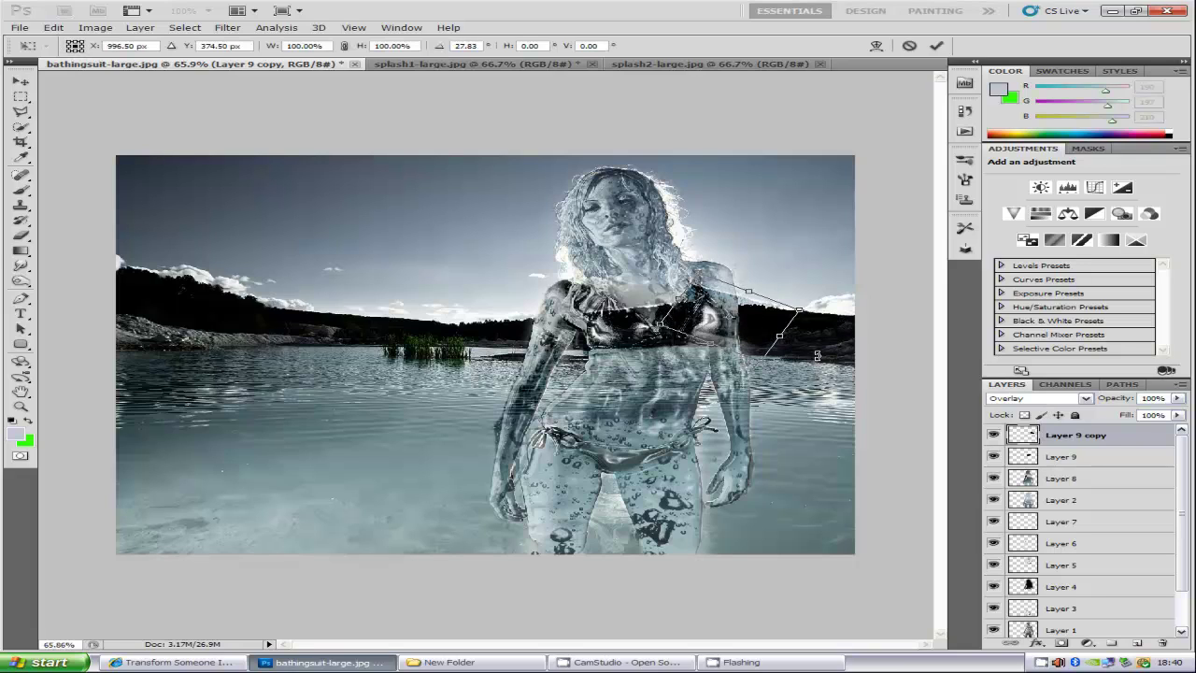
{"action": "left_click_drag", "start_coordinate": [708, 343], "coordinate": [714, 356]}
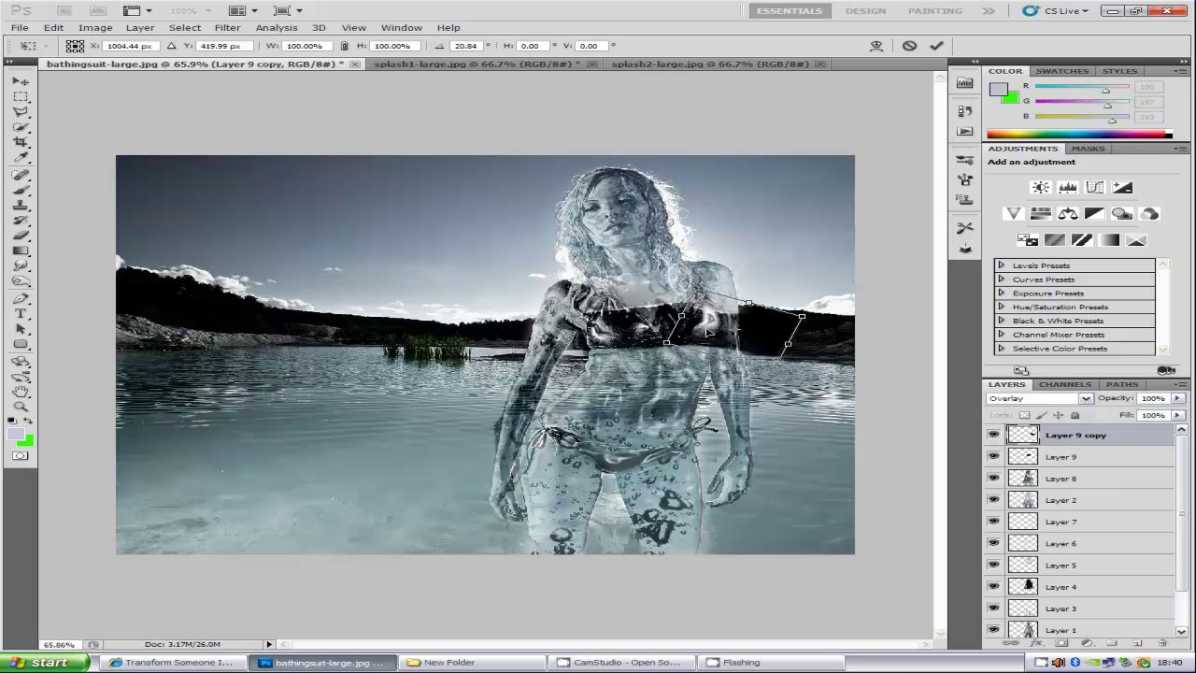
{"action": "left_click_drag", "start_coordinate": [838, 327], "coordinate": [720, 307]}
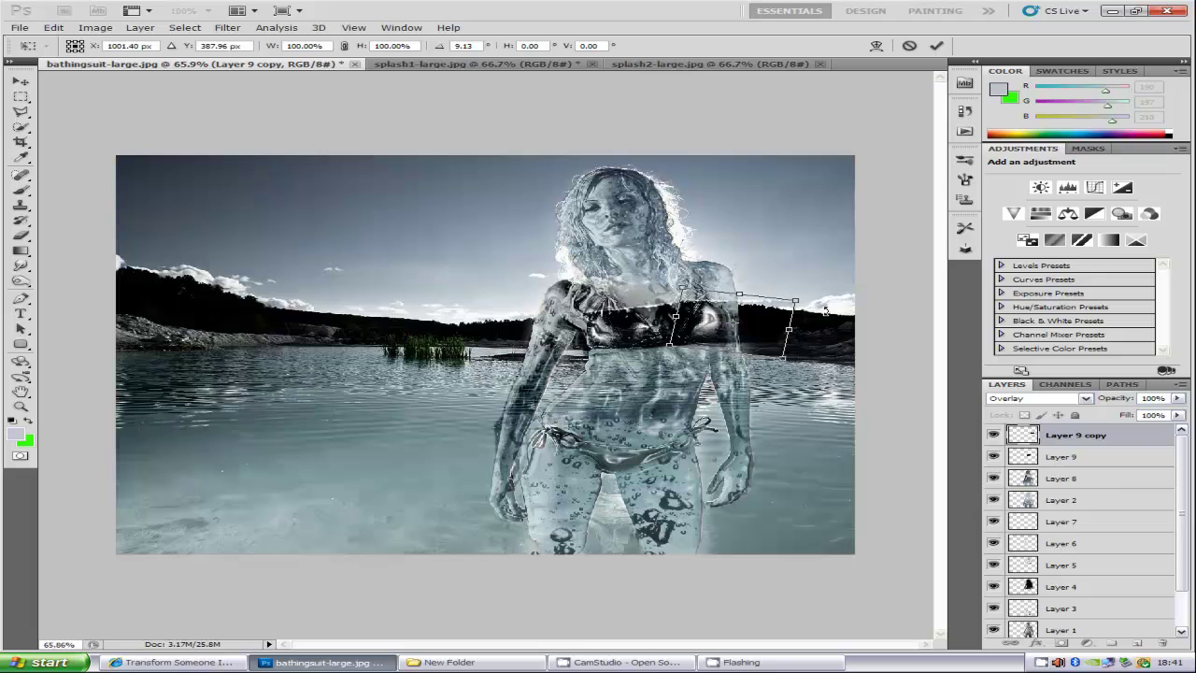
{"action": "key", "text": "Return"}
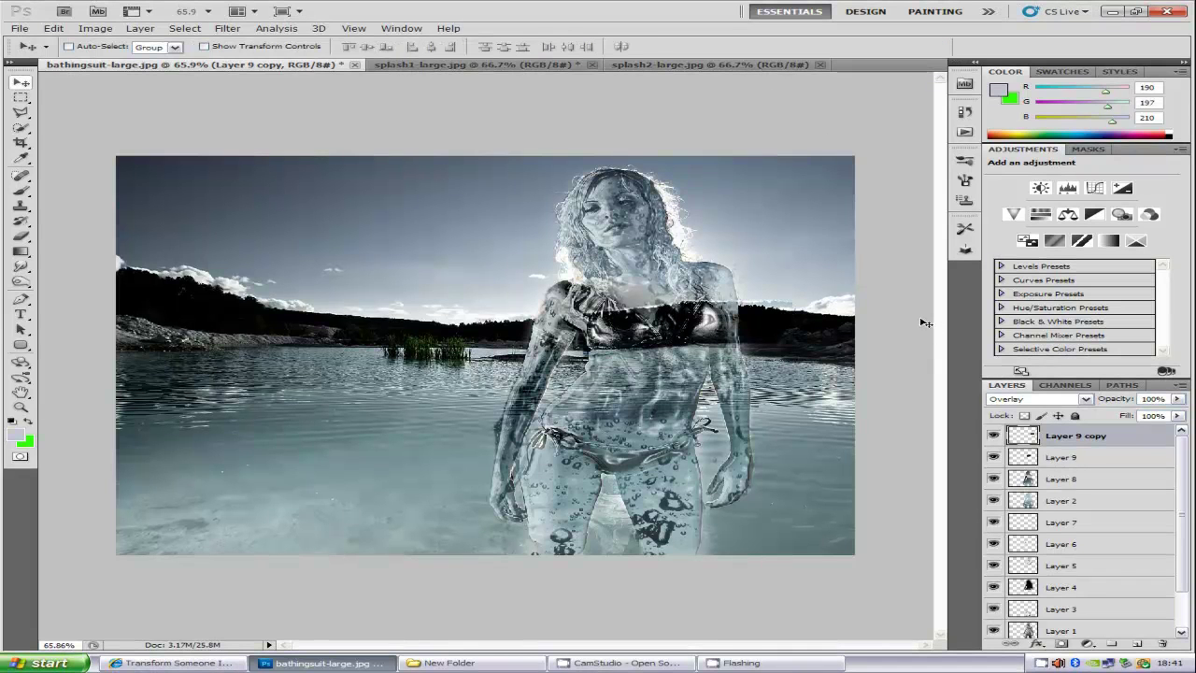
- Switch to the Eraser (E) and lower Layer 9 copy's opacity to 90%
{"action": "key", "text": "e"}
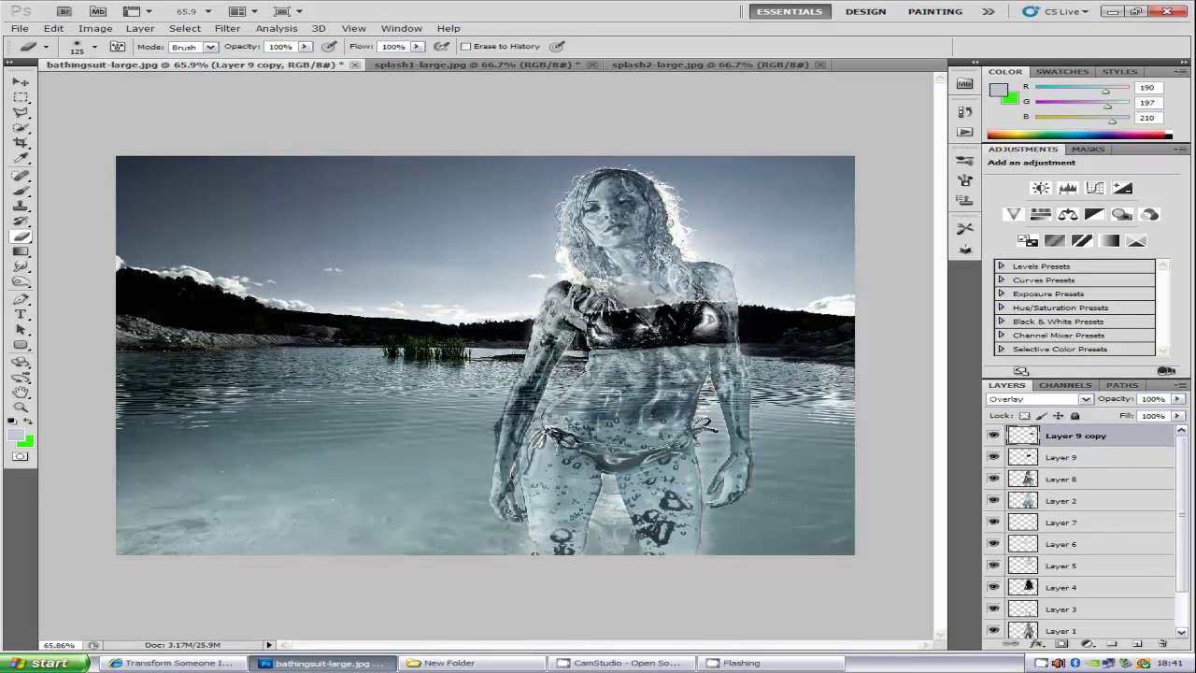
{"action": "left_click", "coordinate": [1178, 399]}
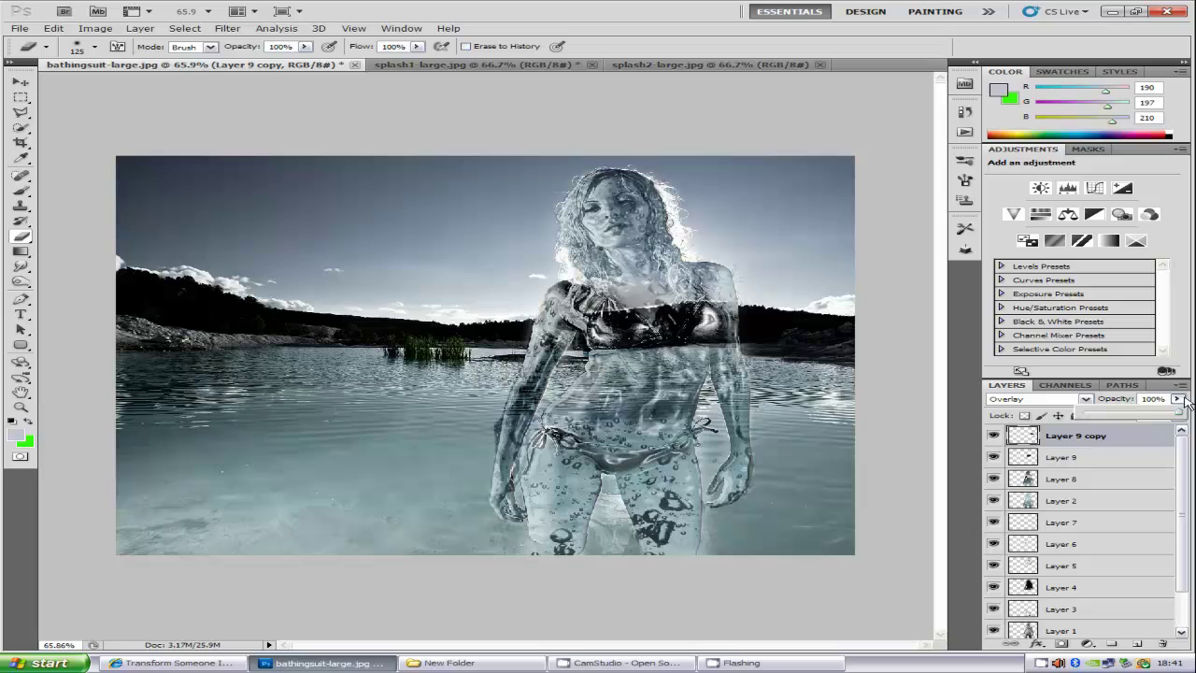
{"action": "left_click_drag", "start_coordinate": [1181, 417], "coordinate": [1172, 416]}
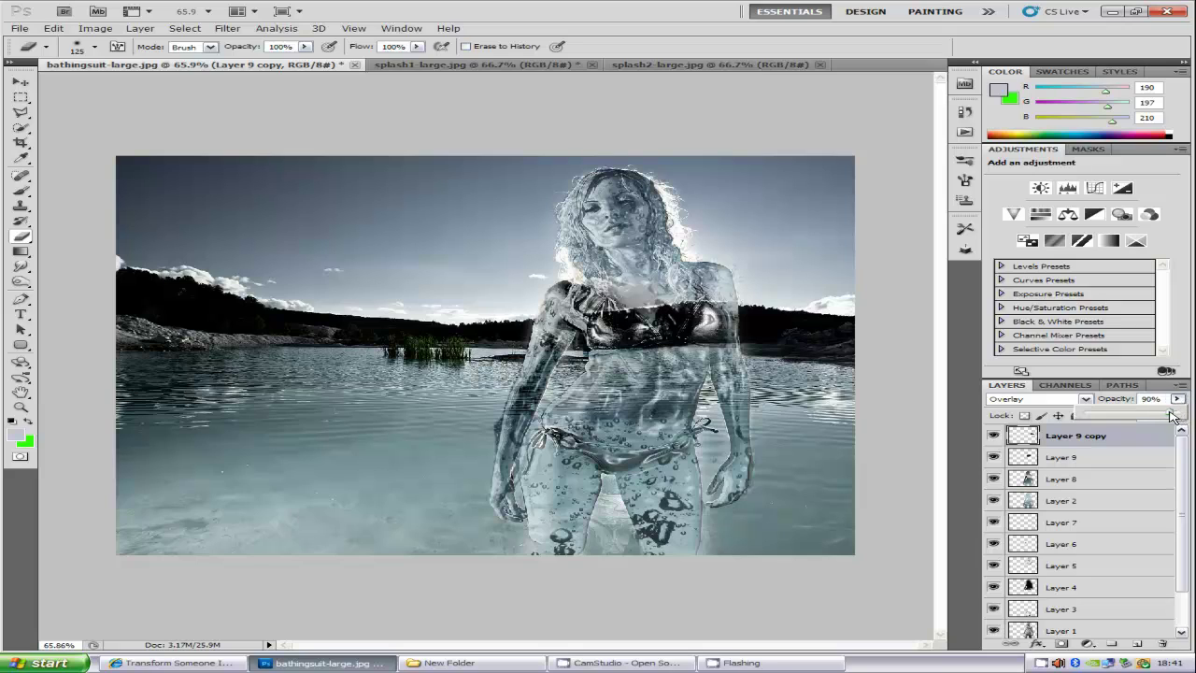
- Lower Layer 9's opacity to 75%, then reselect Layer 9 copy
{"action": "left_click", "coordinate": [1092, 458]}
{"action": "left_click", "coordinate": [1178, 399]}
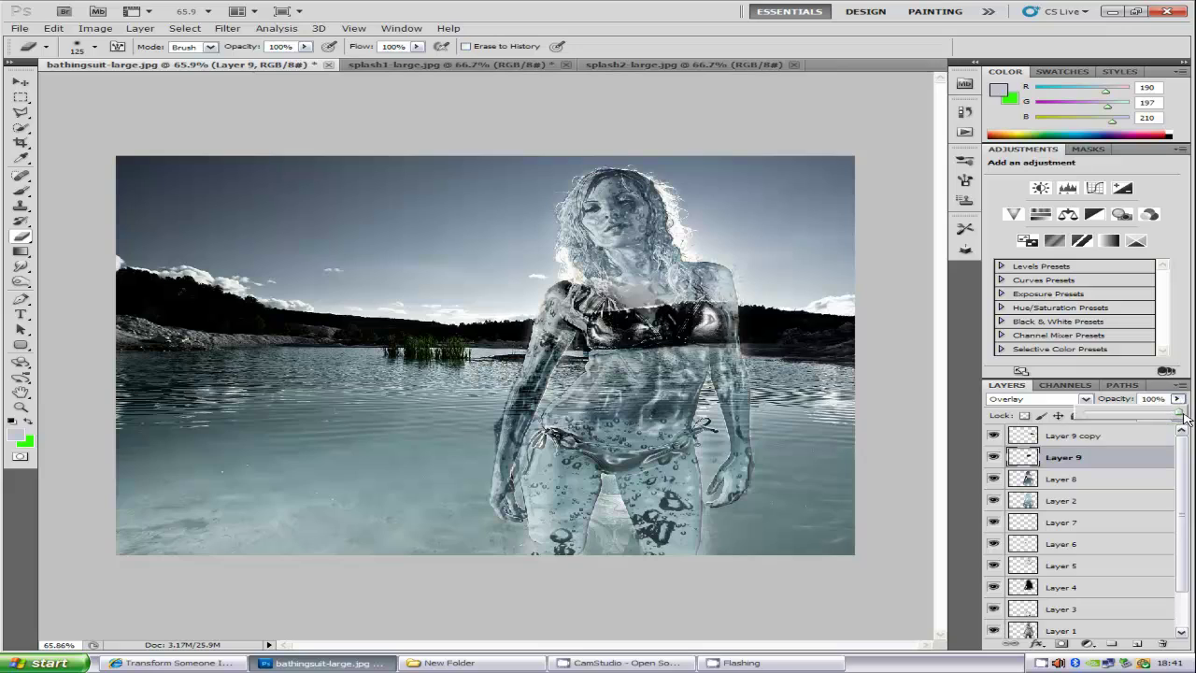
{"action": "left_click_drag", "start_coordinate": [1184, 417], "coordinate": [1149, 414]}
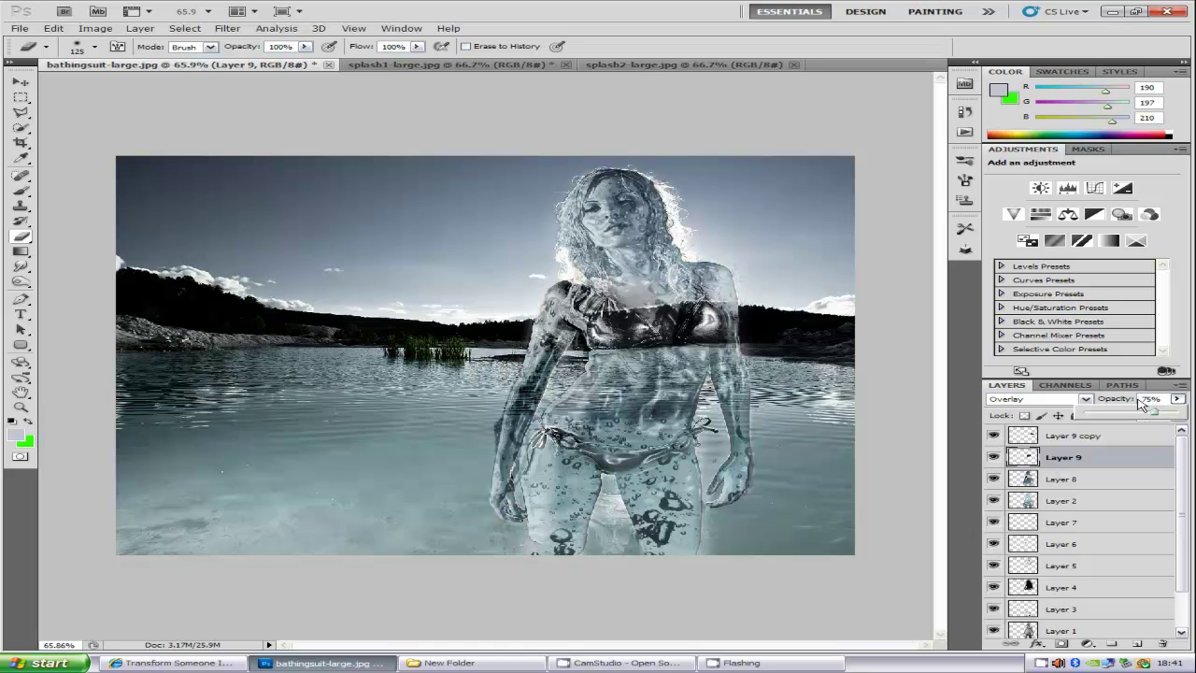
{"action": "left_click", "coordinate": [1108, 439]}
{"action": "left_click", "coordinate": [1110, 439]}
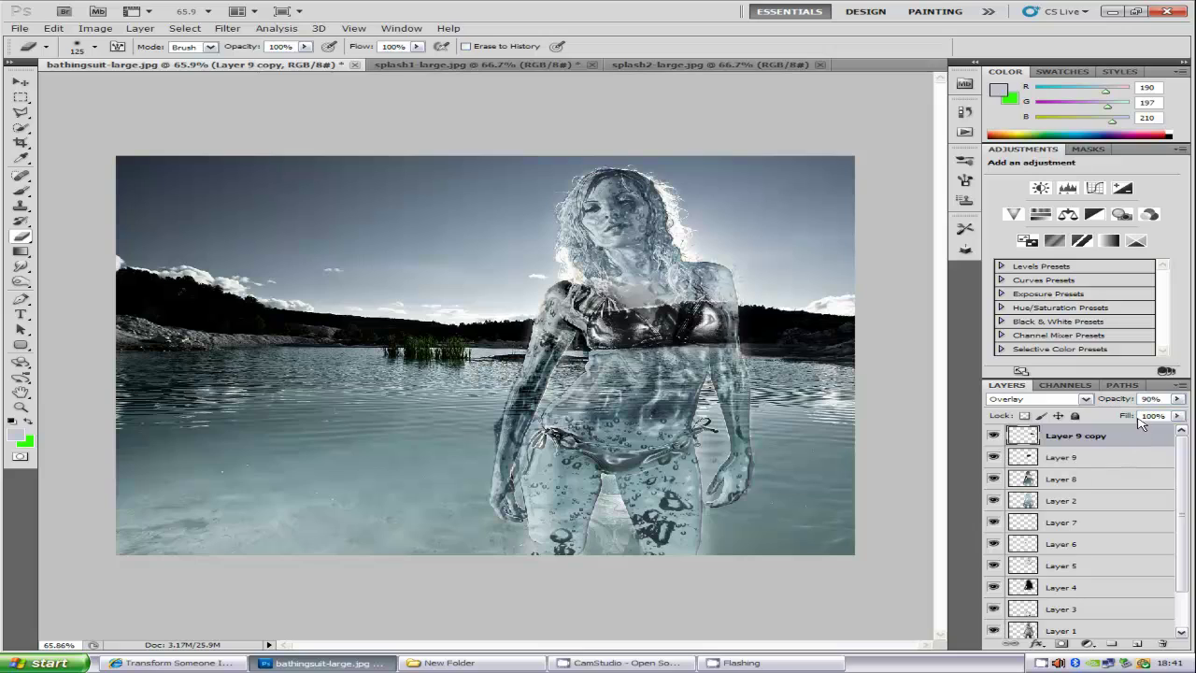